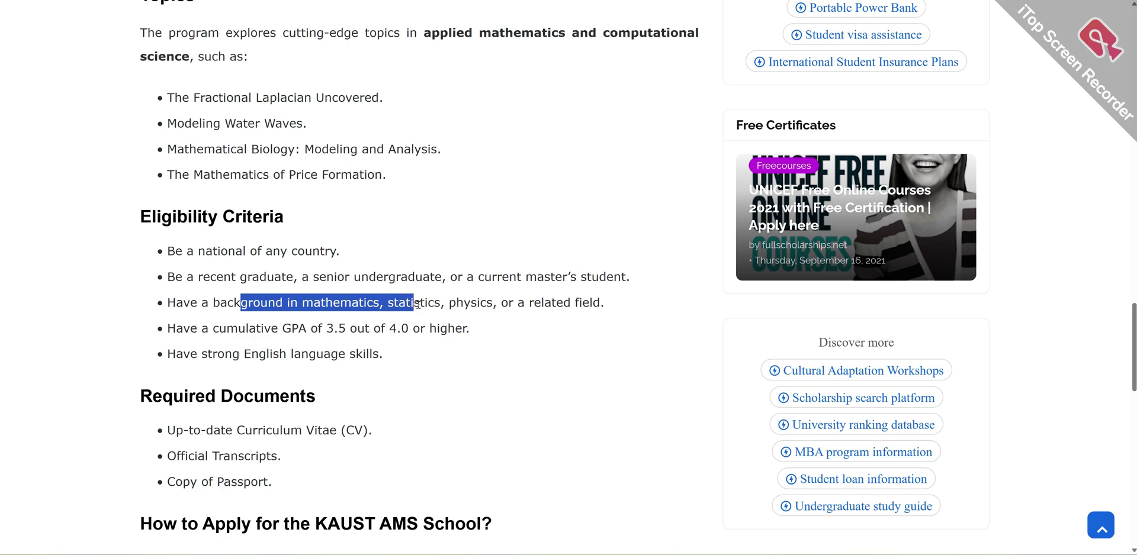
# - Highlight the GPA eligibility requirement on the FullScholarships KAUST article
pyautogui.click(276, 325)
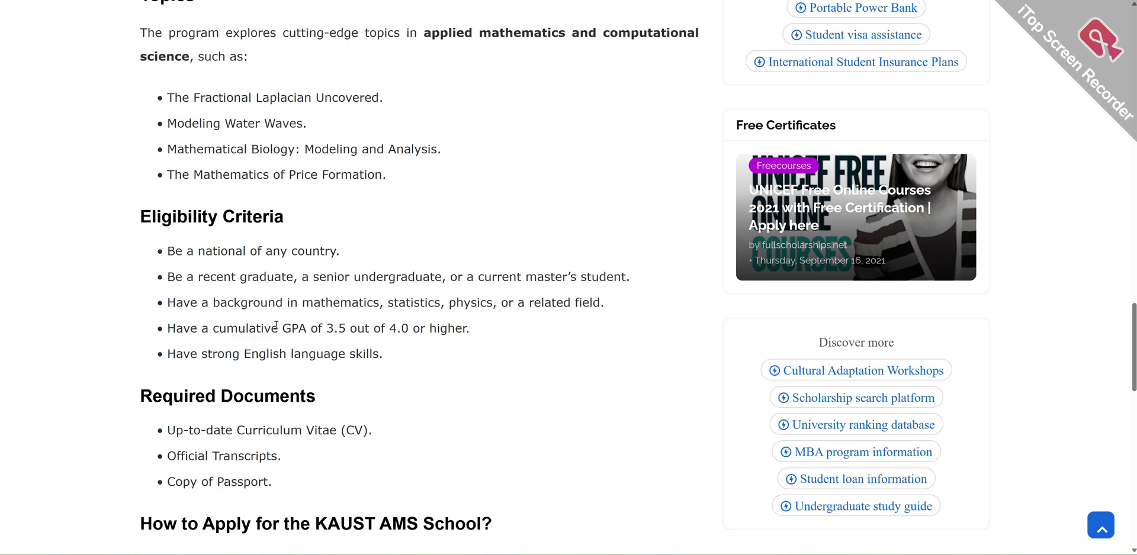
pyautogui.moveTo(239, 328); pyautogui.dragTo(481, 332)
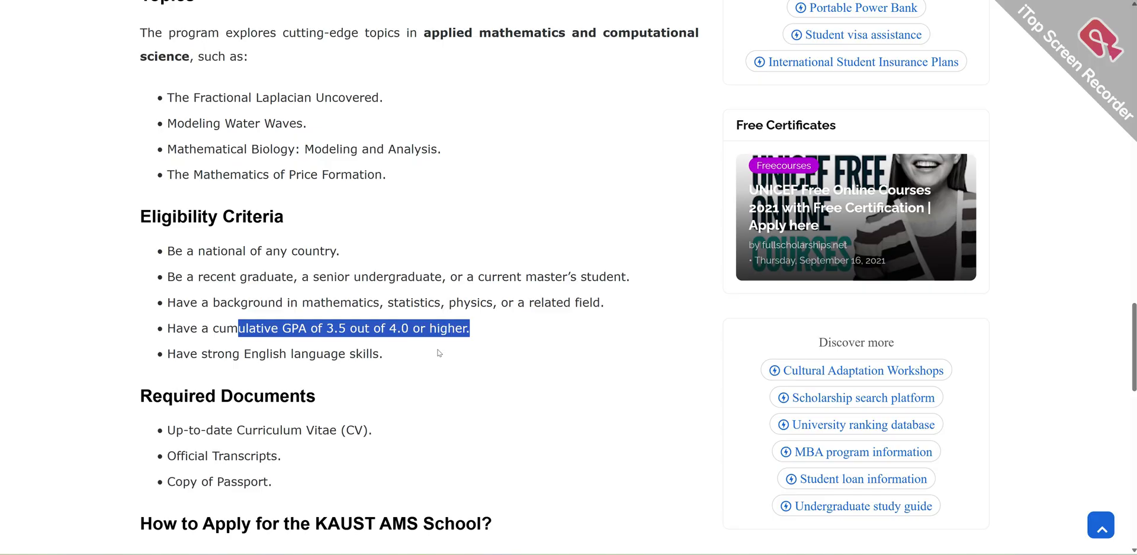
pyautogui.moveTo(431, 357); pyautogui.dragTo(248, 355)
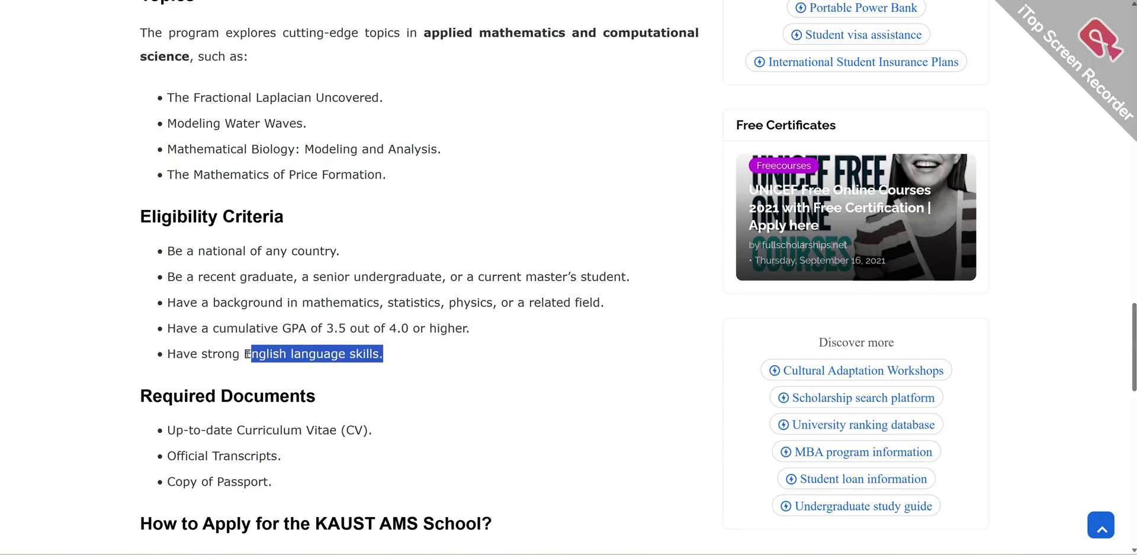
pyautogui.scroll(-3, 247, 357)
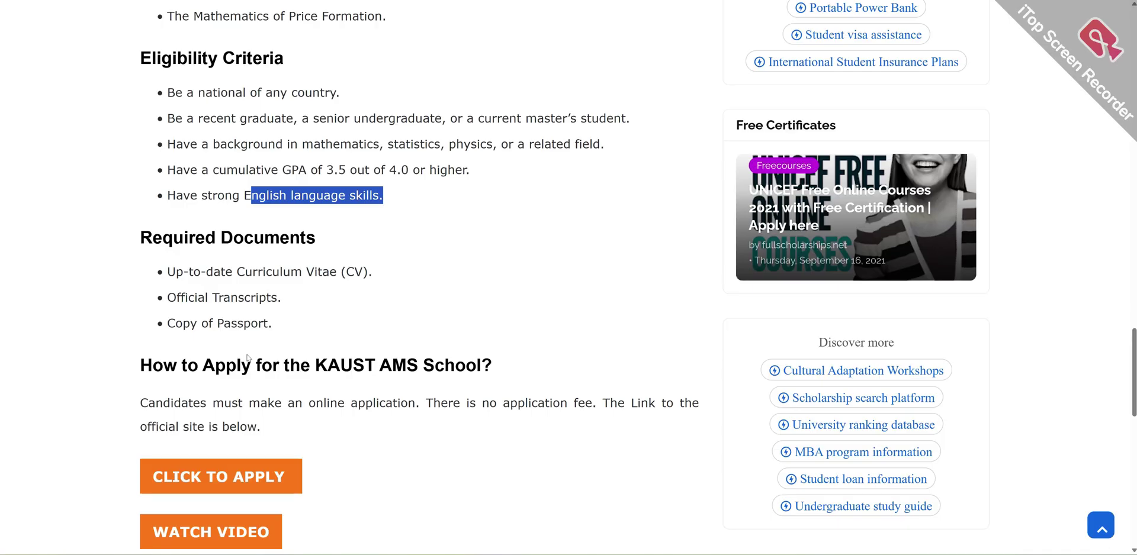
# - Highlight the CV and Official Transcripts requirements, then follow CLICK TO APPLY to the KAUST AMS page
pyautogui.moveTo(321, 273); pyautogui.dragTo(356, 273)
pyautogui.moveTo(223, 290); pyautogui.dragTo(296, 290)
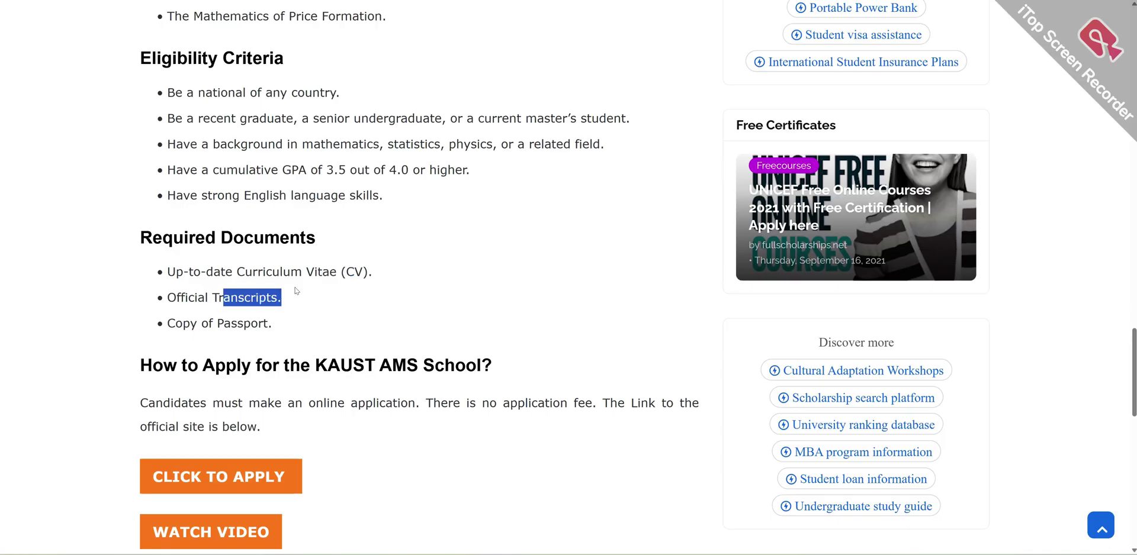
pyautogui.moveTo(212, 324); pyautogui.dragTo(278, 325)
pyautogui.scroll(-4, 302, 351)
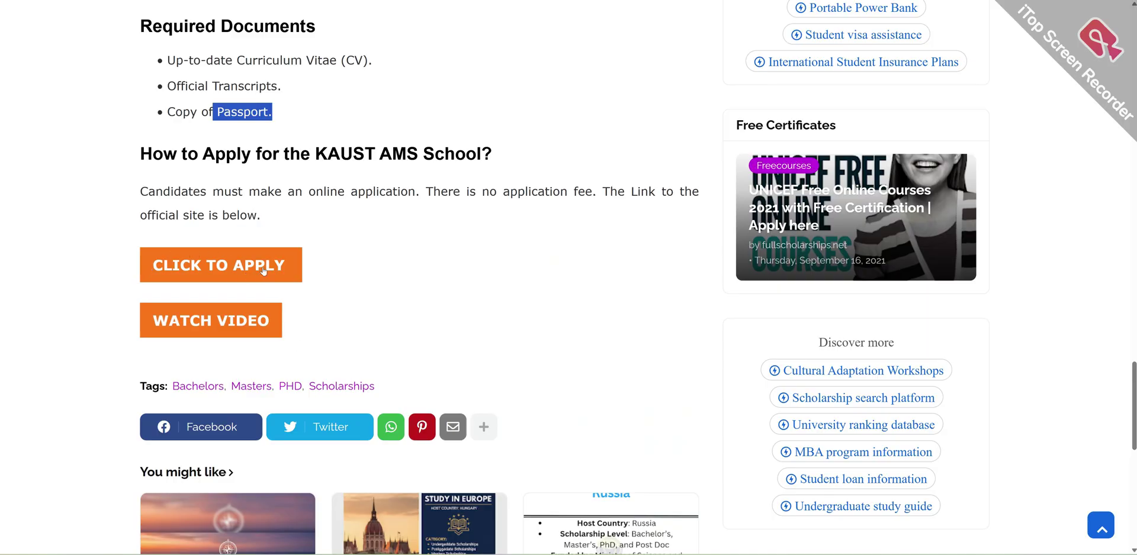
pyautogui.click(214, 264)
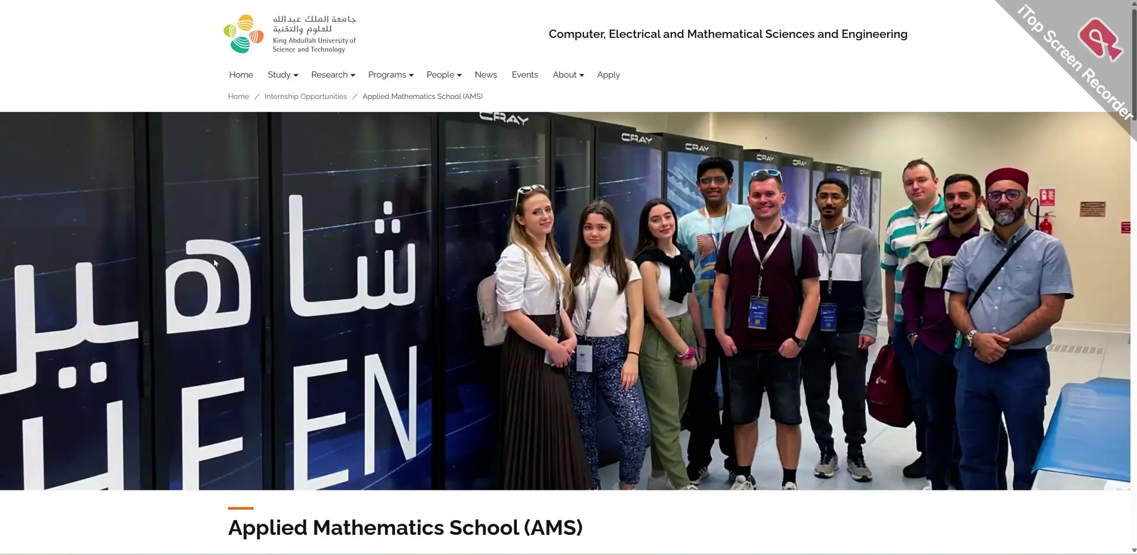
# - Scroll the KAUST AMS page to the Applications banner and open the AMS 2025 application page
pyautogui.scroll(-3, 214, 264)
pyautogui.scroll(-5, 403, 272)
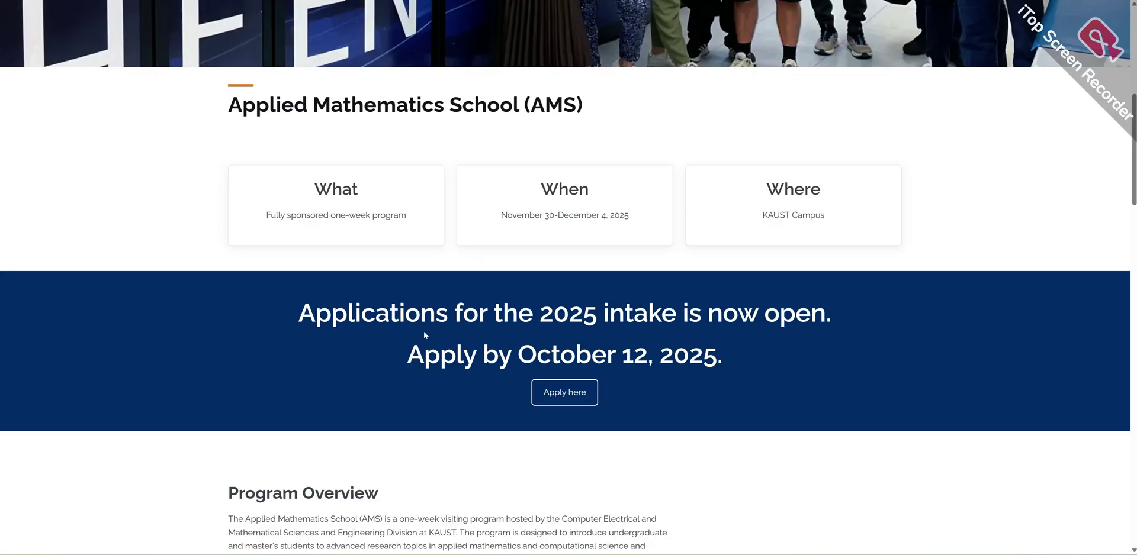
pyautogui.scroll(-3, 448, 326)
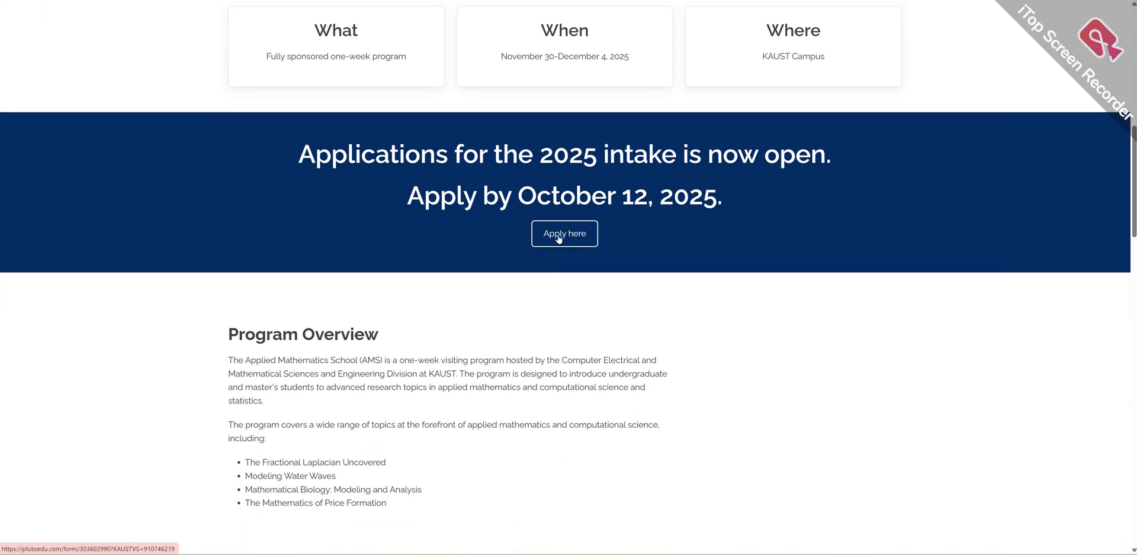
pyautogui.click(558, 238)
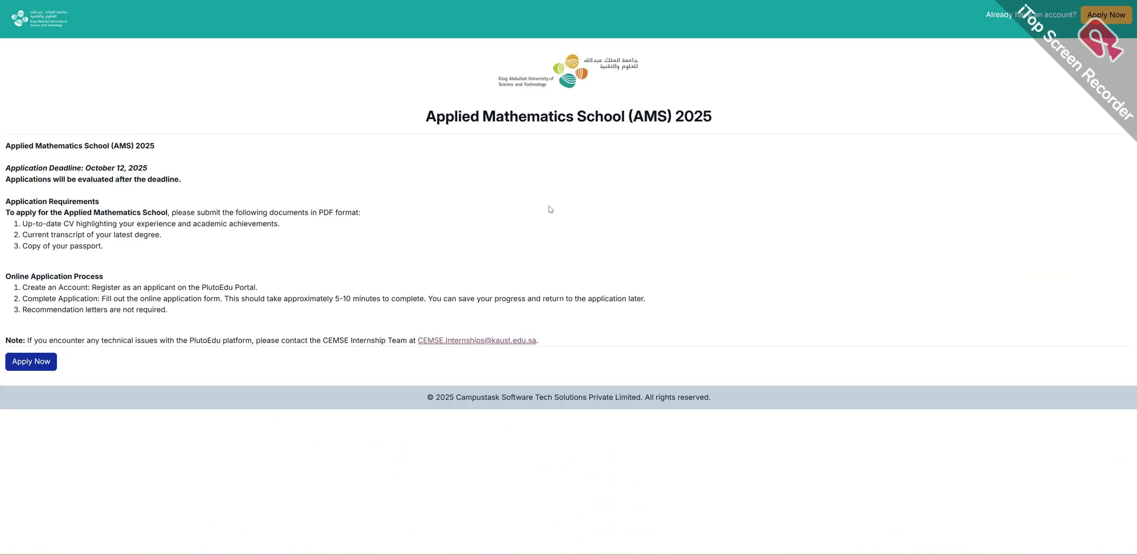
# - Highlight the AMS 2025 heading and start the application through PlutoEdu's Apply Now
pyautogui.moveTo(432, 106); pyautogui.dragTo(673, 139)
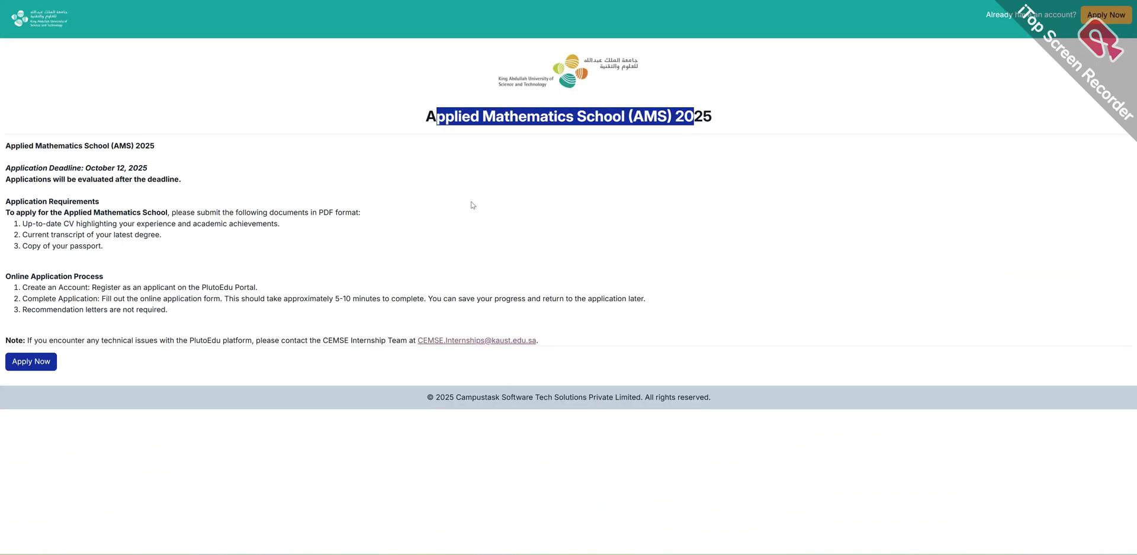
pyautogui.click(25, 365)
pyautogui.click(23, 364)
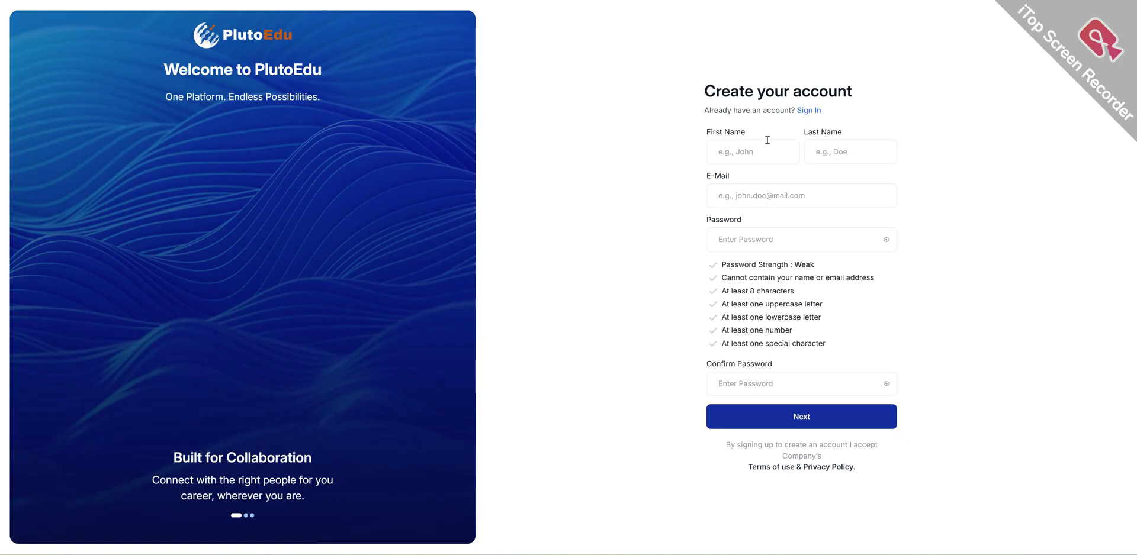
# - Try the sign-up form's name and password fields, dismissing the saved-password suggestions
pyautogui.click(719, 152)
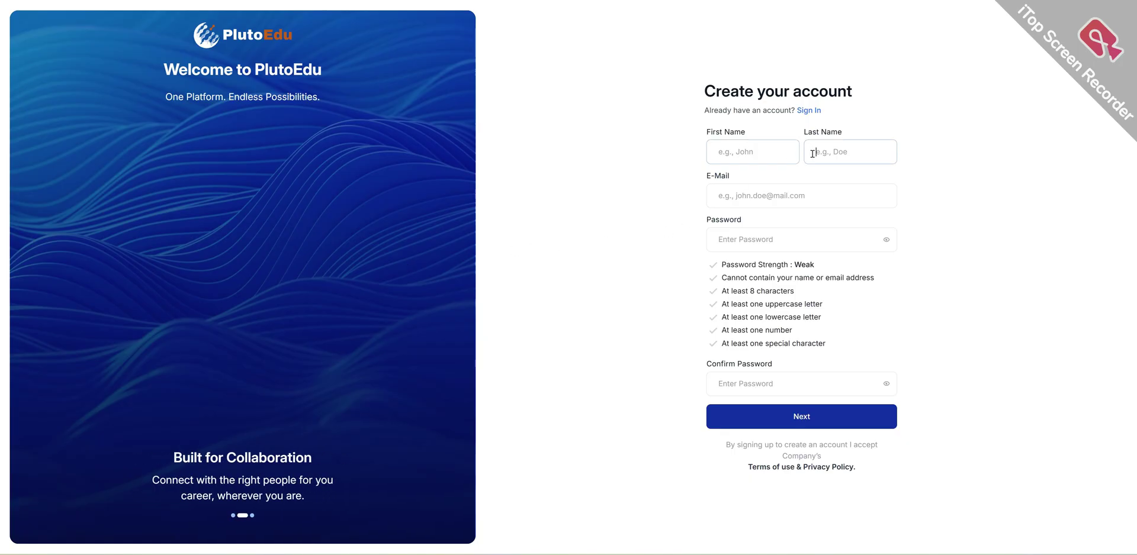
pyautogui.click(722, 198)
pyautogui.click(739, 235)
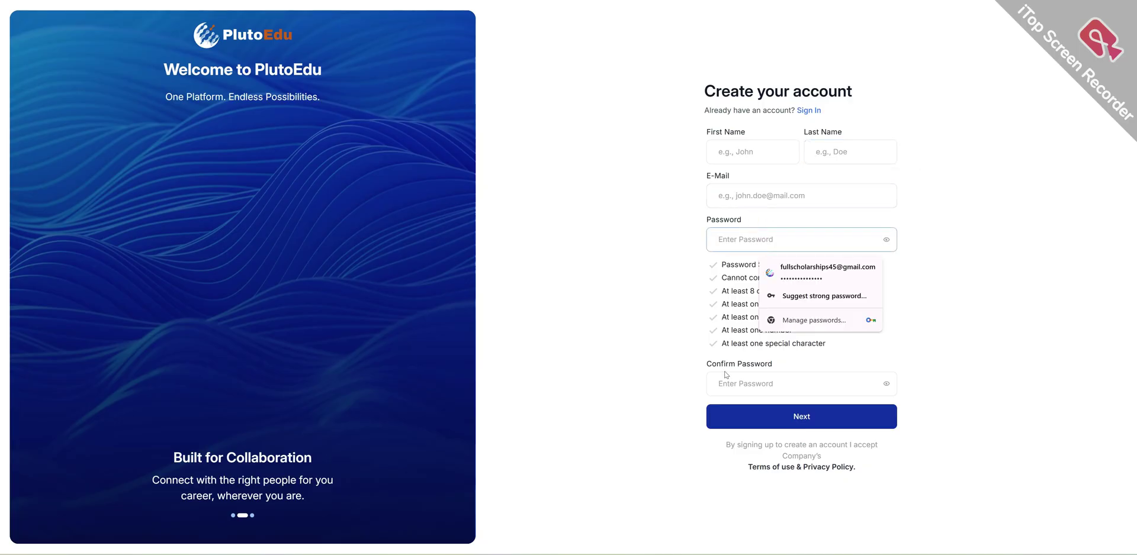
pyautogui.click(665, 377)
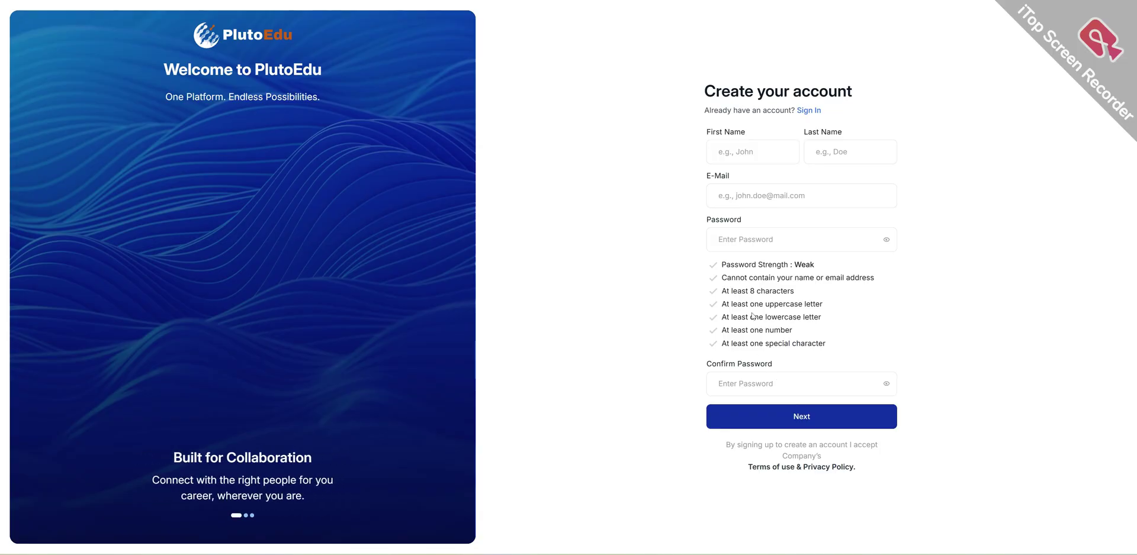
# - Sign in to PlutoEdu with the existing account and open the AMS 2025 application form
pyautogui.click(809, 111)
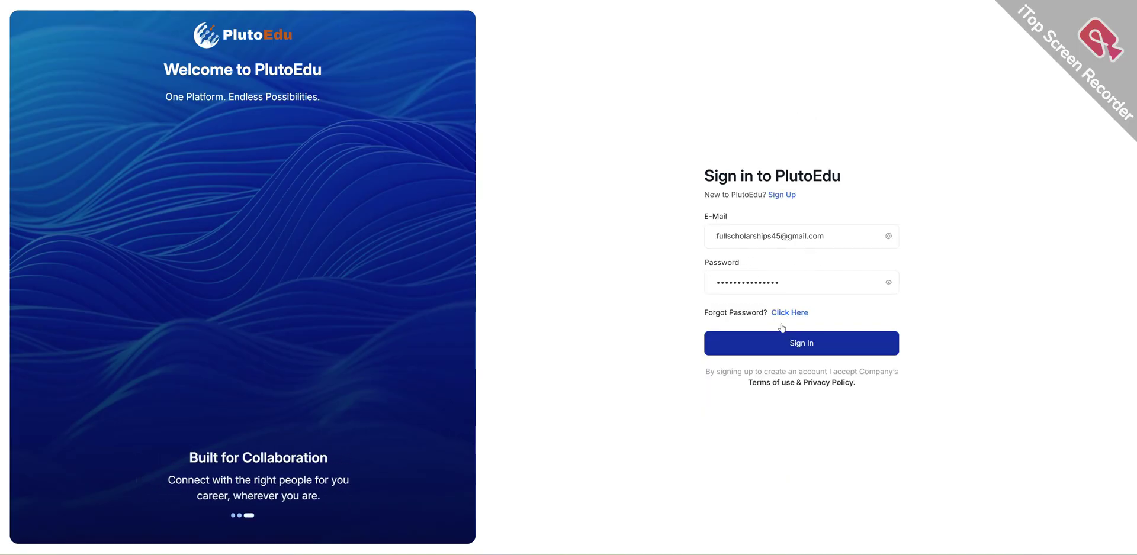
pyautogui.click(796, 342)
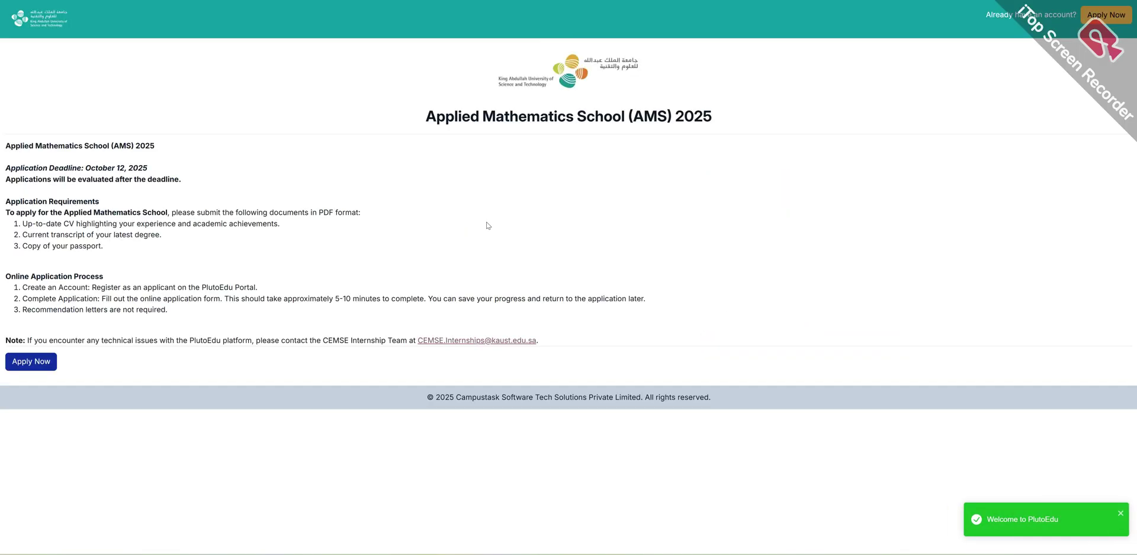
pyautogui.click(36, 367)
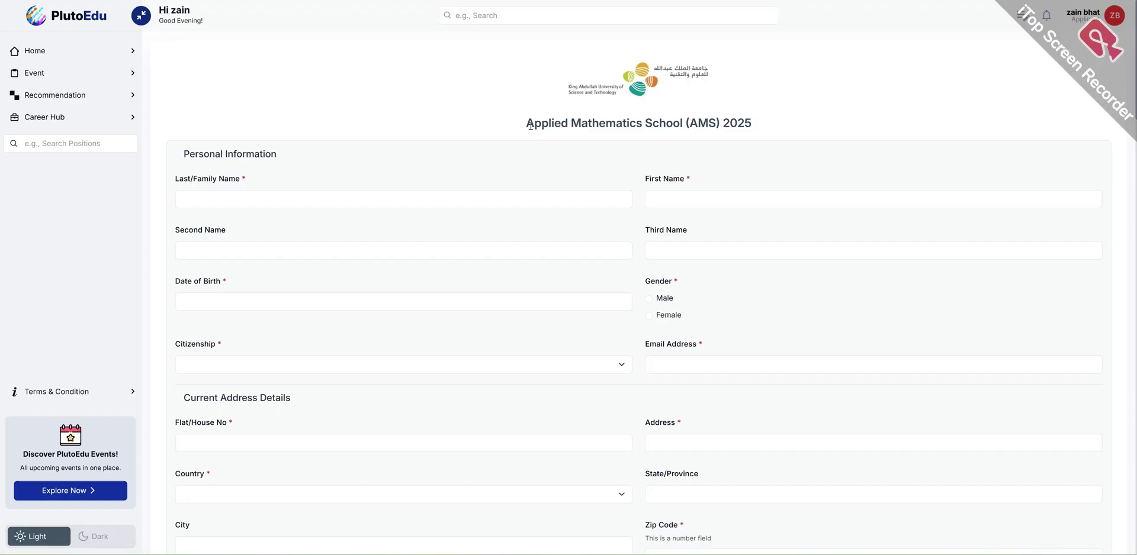
# - Enter the applicant's last name and first name on the AMS 2025 form
pyautogui.moveTo(528, 125); pyautogui.dragTo(797, 122)
pyautogui.click(261, 197)
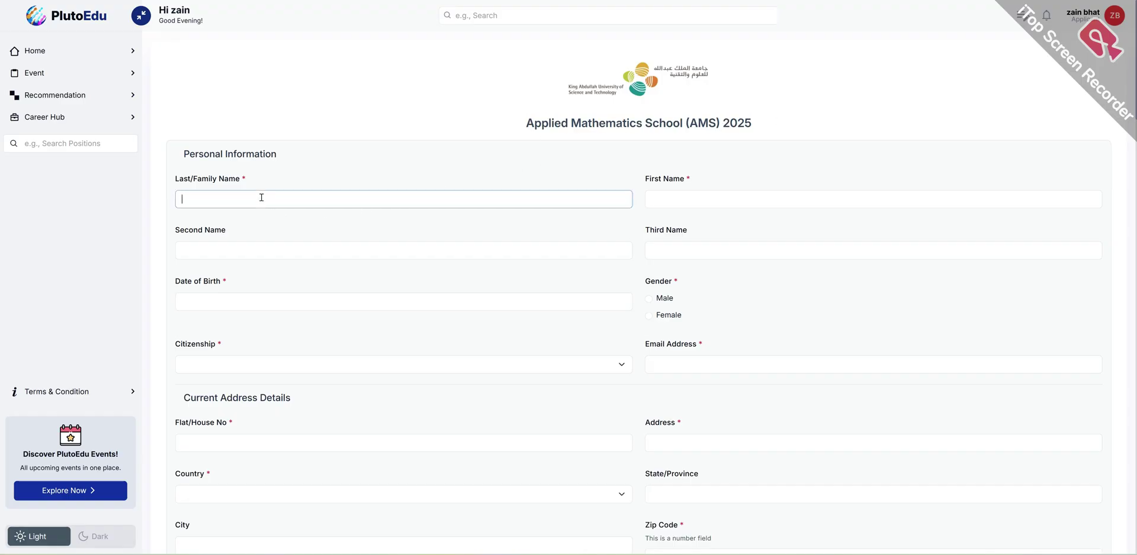
pyautogui.press('Tab')
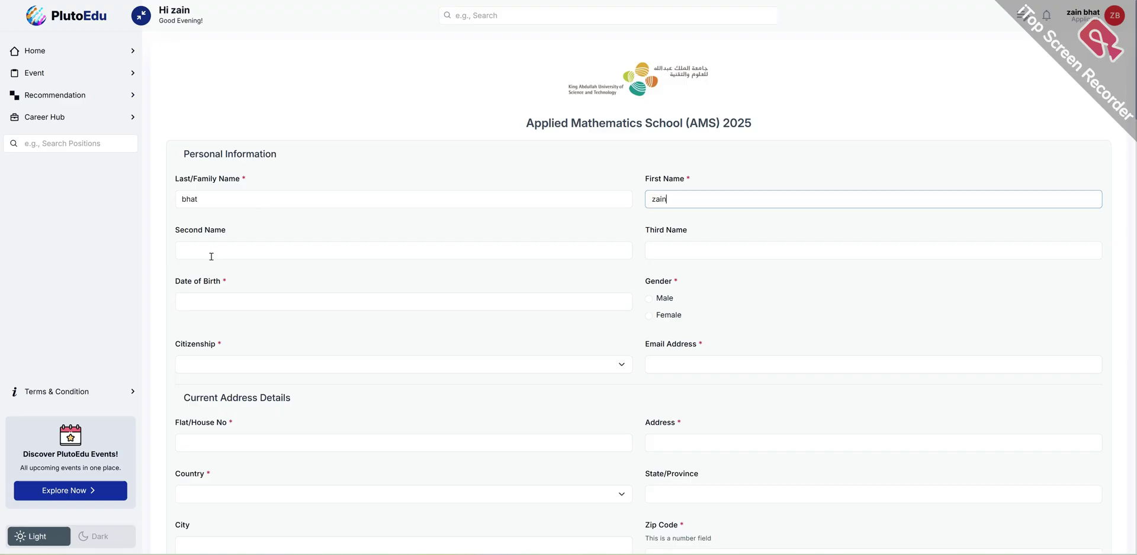
pyautogui.scroll(-3, 211, 256)
pyautogui.click(240, 191)
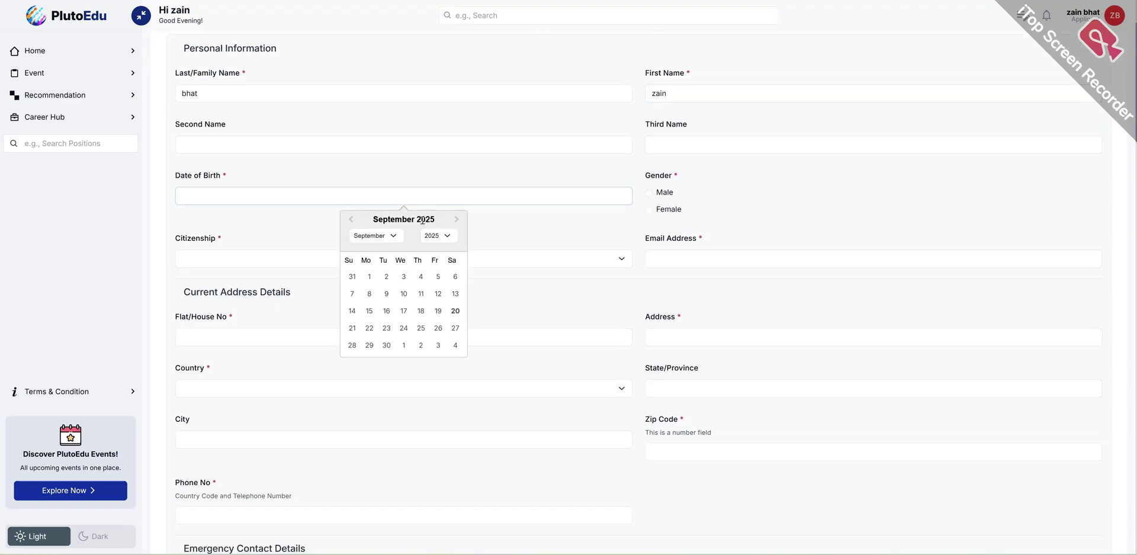
pyautogui.click(438, 236)
pyautogui.scroll(5, 435, 296)
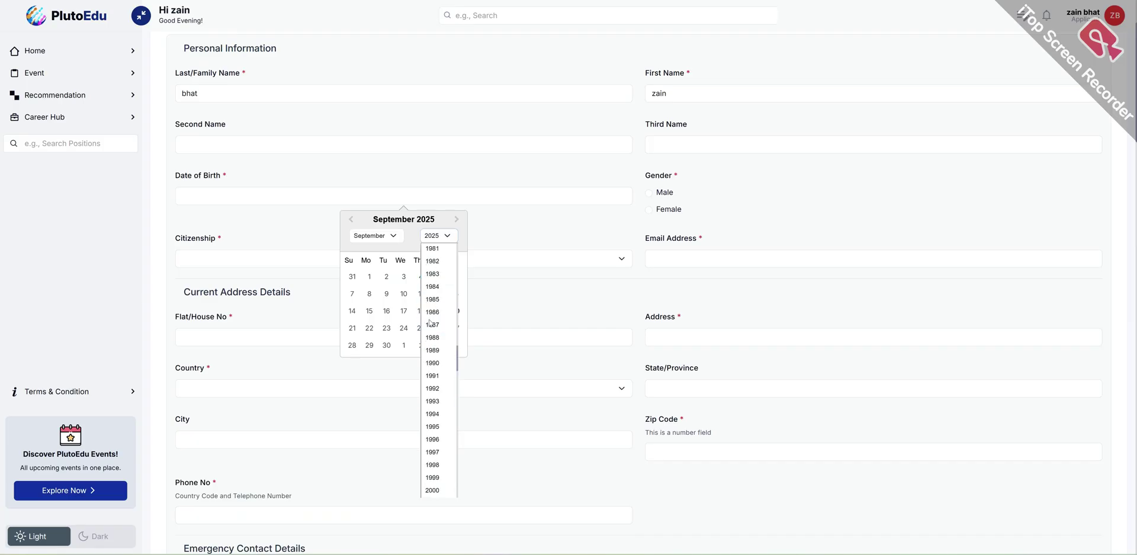
pyautogui.scroll(-3, 432, 427)
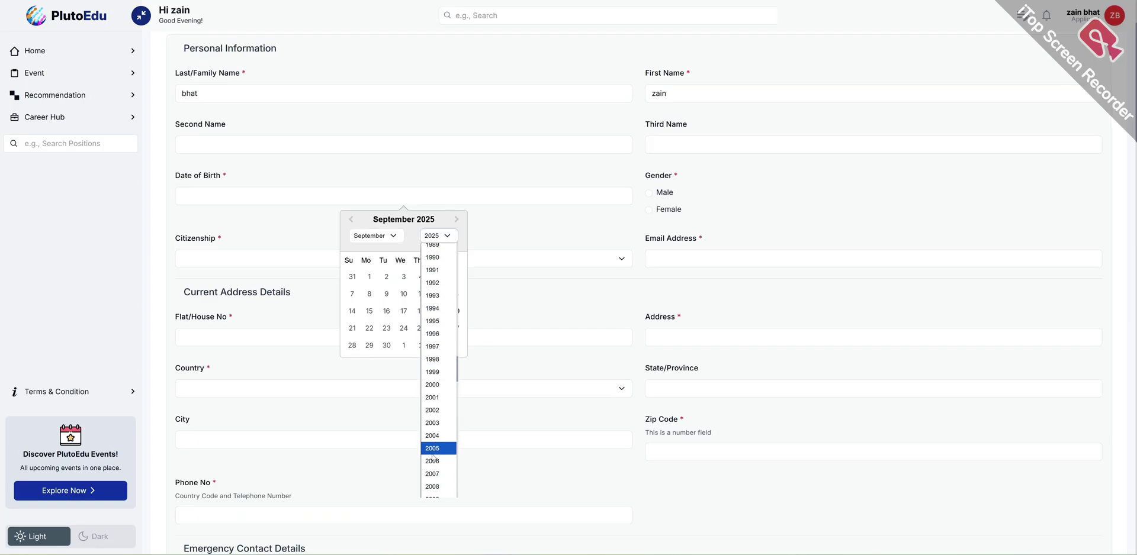
pyautogui.click(433, 452)
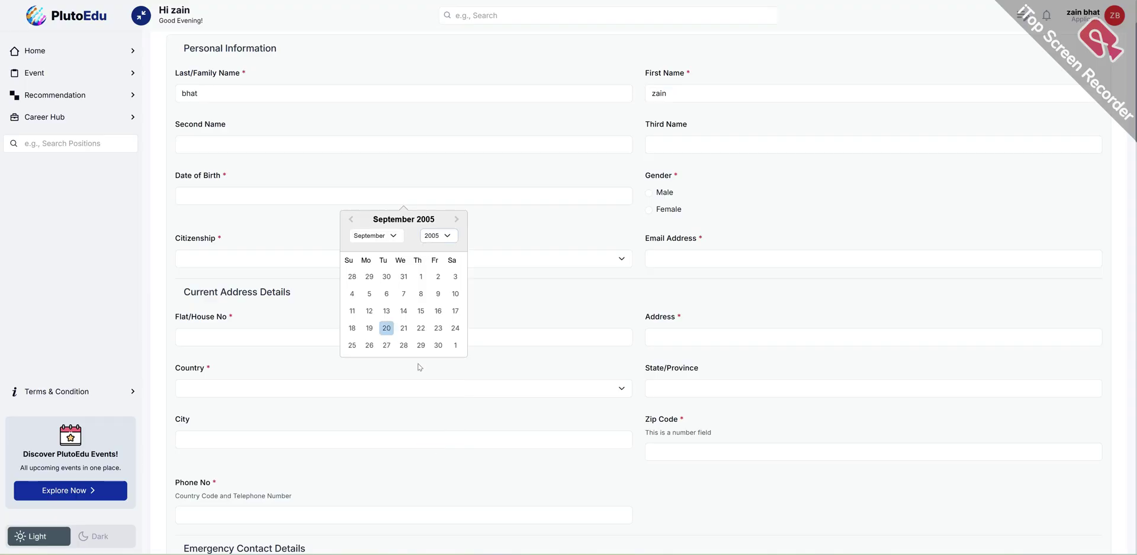
pyautogui.click(421, 277)
# - Set gender to Male and citizenship to India, and fill in the saved e-mail address
pyautogui.click(650, 195)
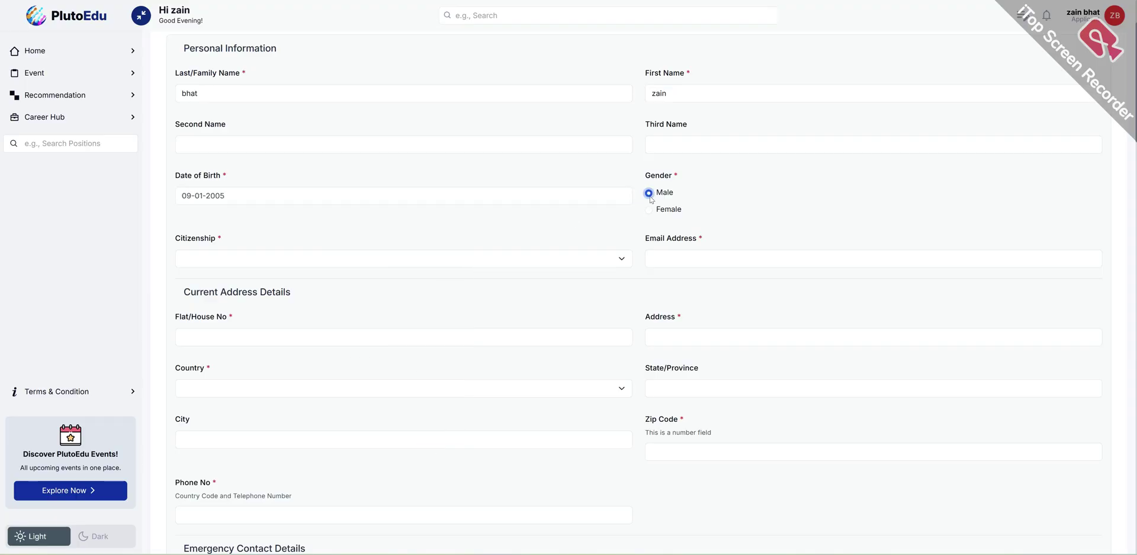
pyautogui.click(385, 259)
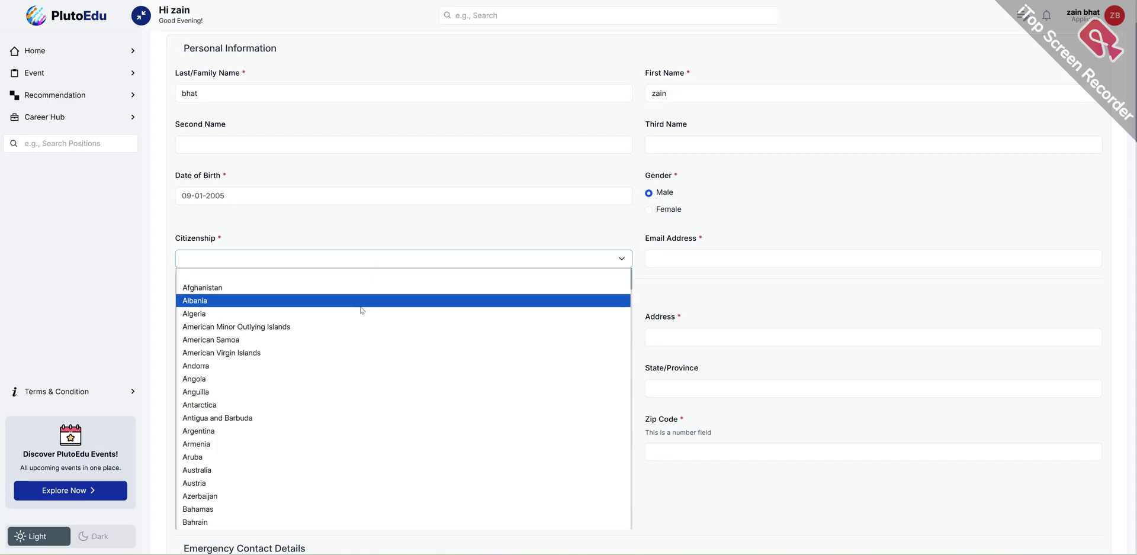
pyautogui.write('india')
pyautogui.press('Return')
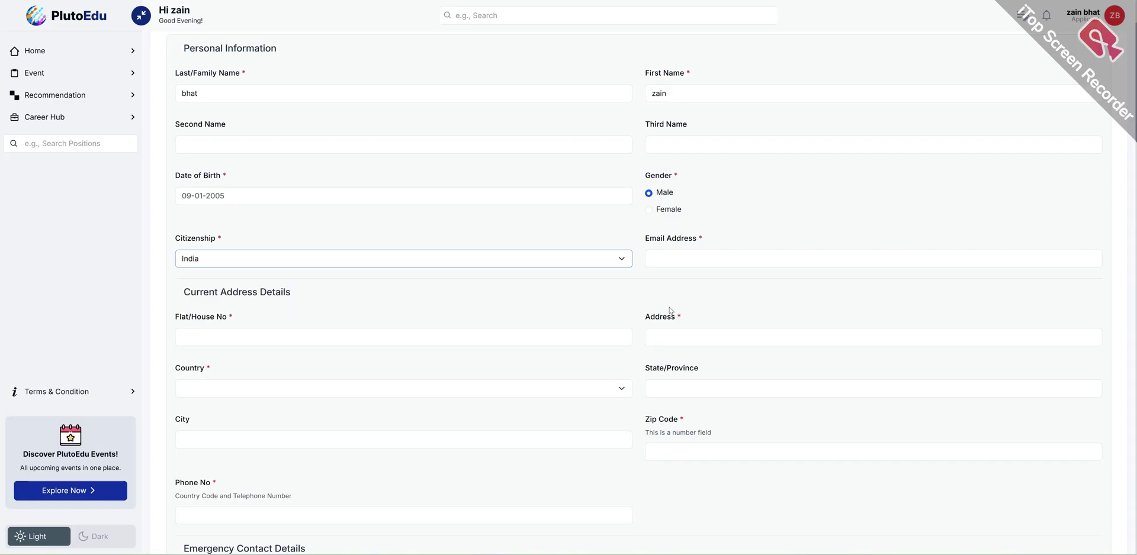
pyautogui.click(681, 255)
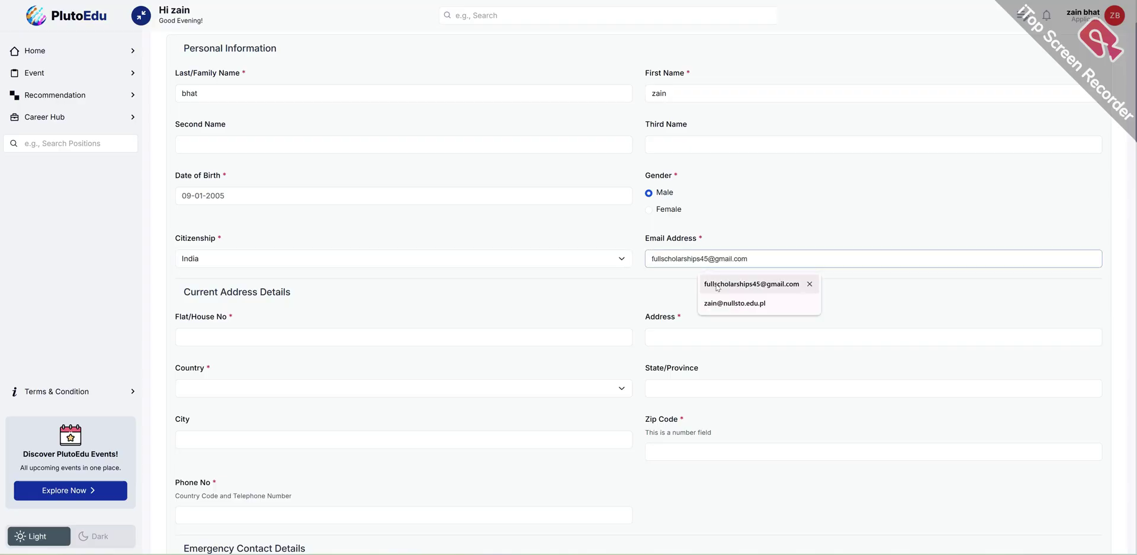
pyautogui.click(751, 284)
# - Fill the current address: house number, street, country India, state, city and zip code
pyautogui.click(261, 340)
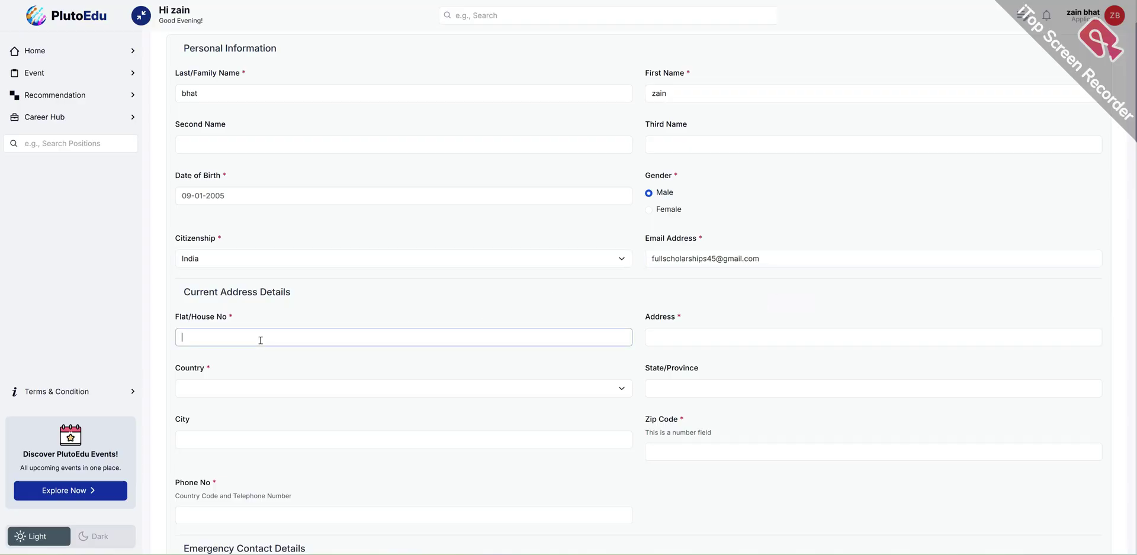
pyautogui.write('1')
pyautogui.click(698, 333)
pyautogui.write('efrefr')
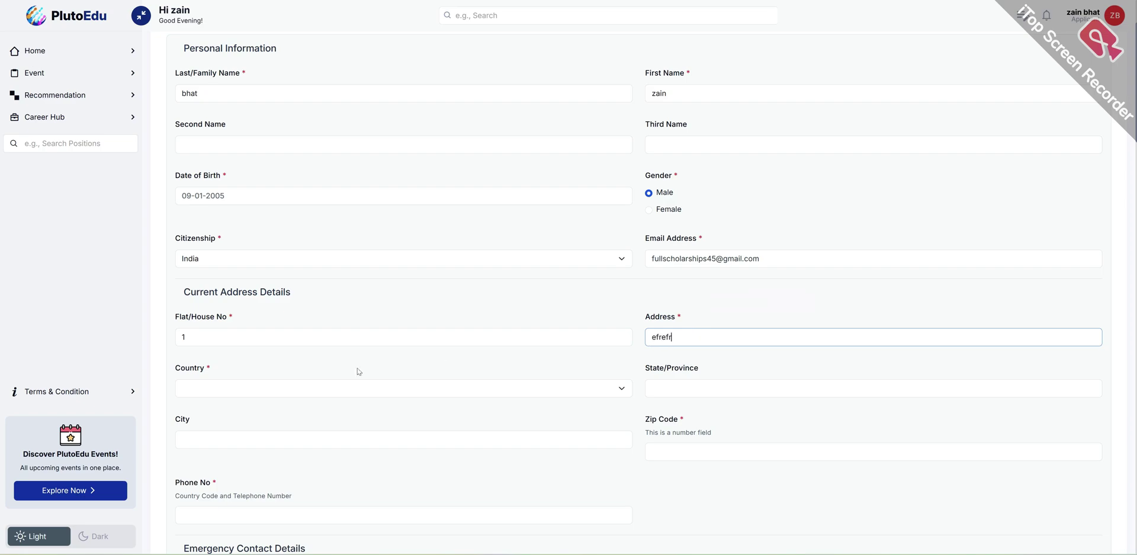
pyautogui.click(240, 388)
pyautogui.write('ind')
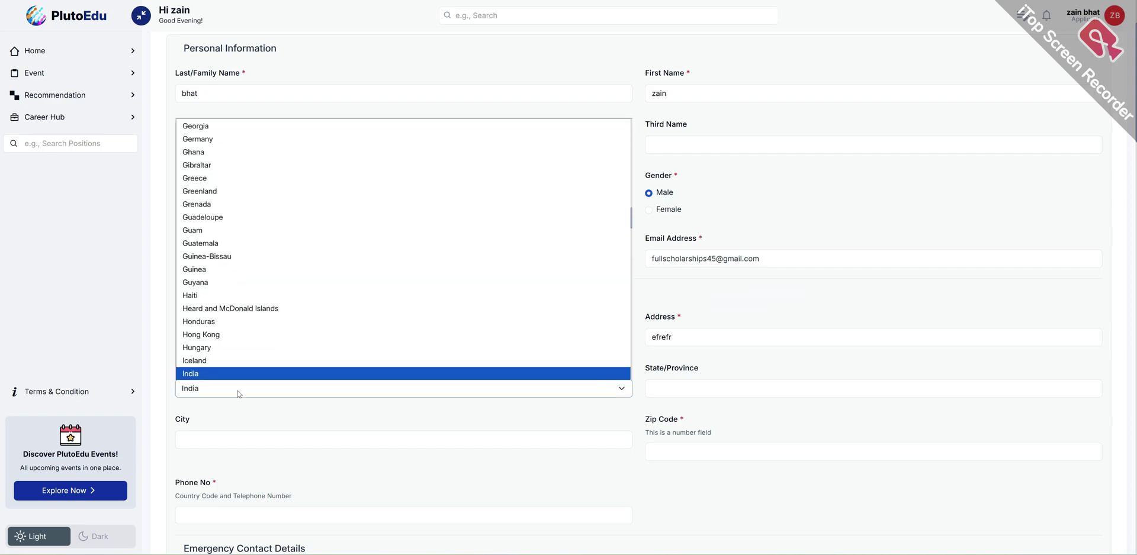
pyautogui.press('Return')
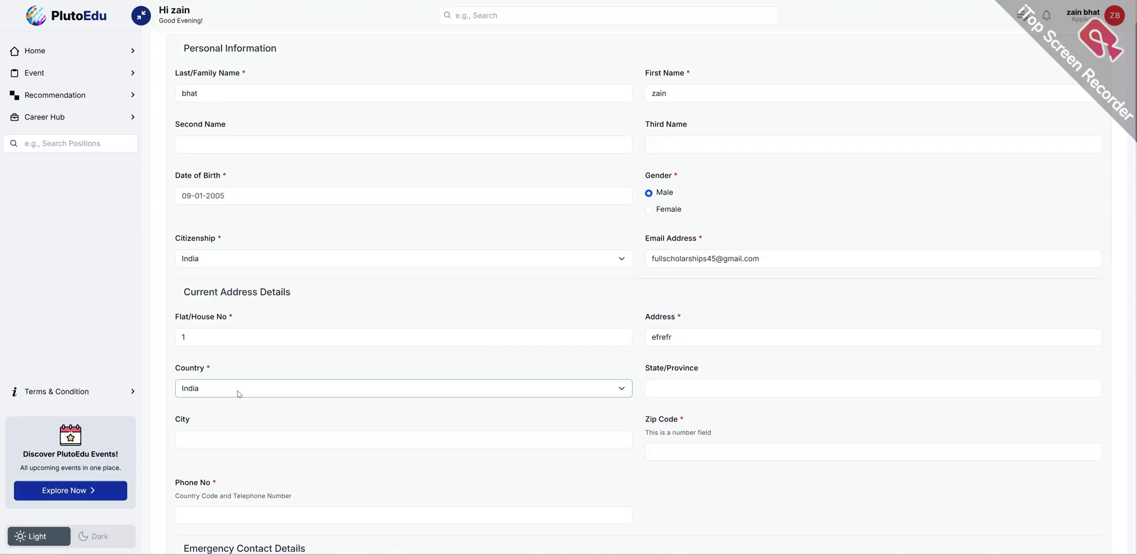
pyautogui.click(688, 386)
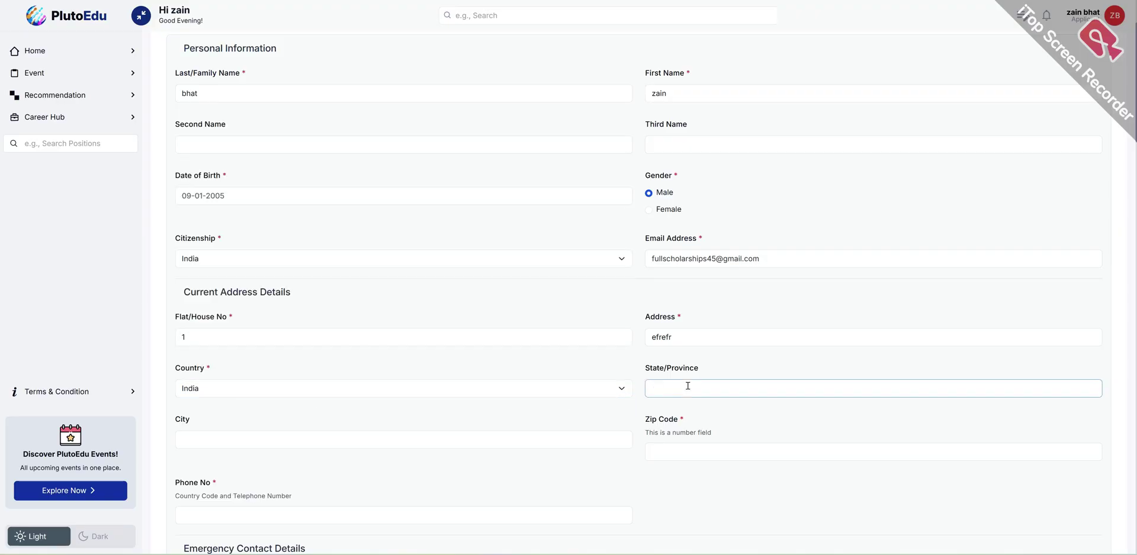
pyautogui.write('delhi')
pyautogui.click(451, 440)
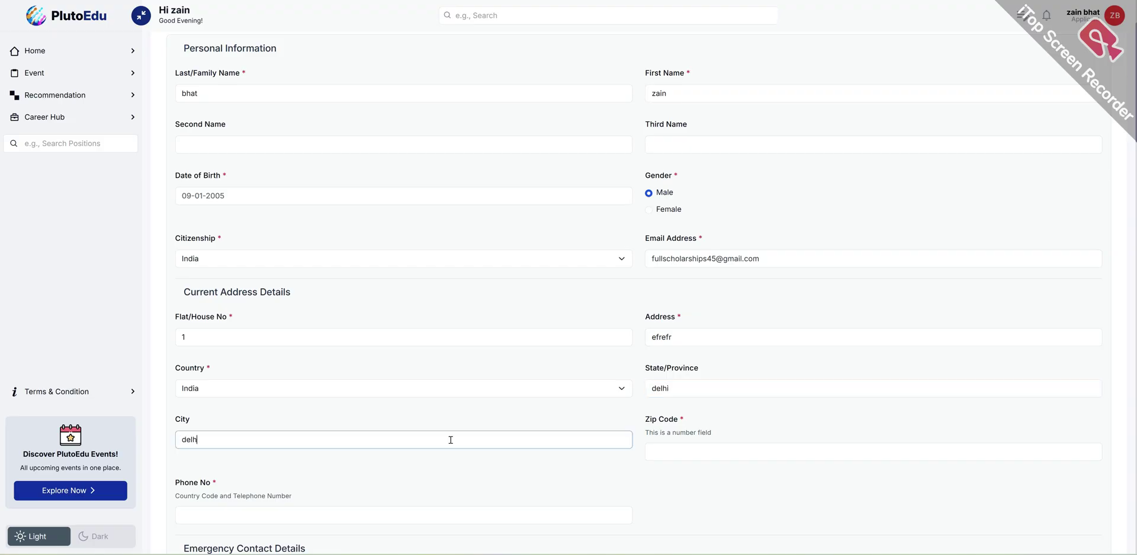
pyautogui.click(701, 457)
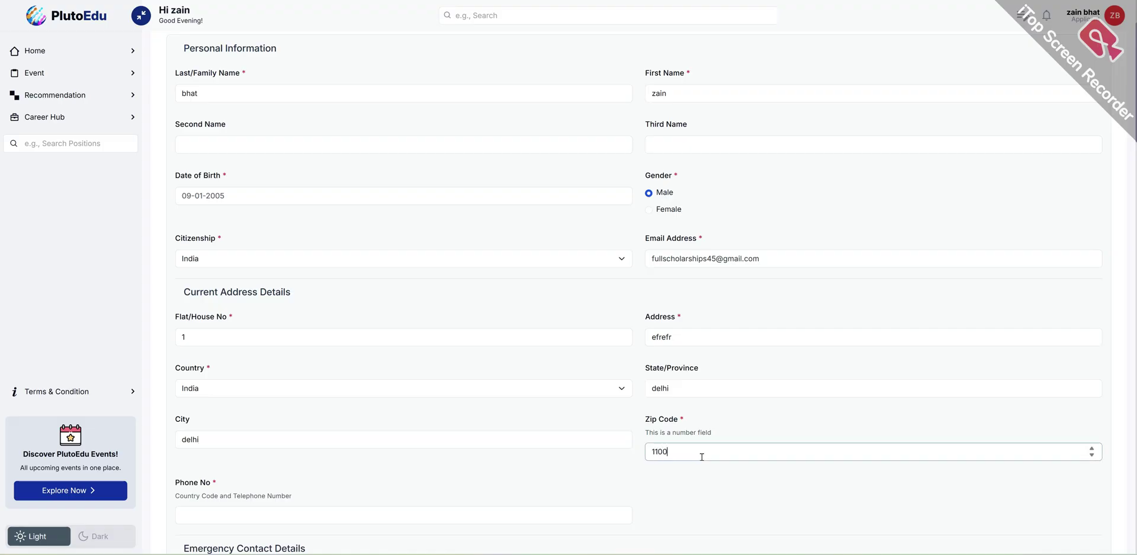
pyautogui.scroll(-2, 701, 457)
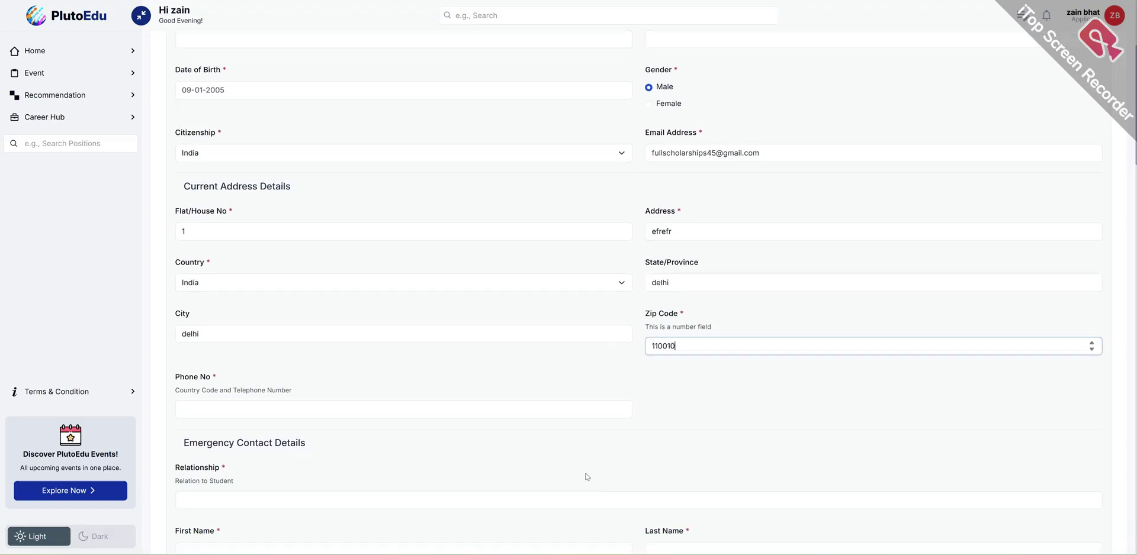
# - Enter the applicant's phone number
pyautogui.click(525, 405)
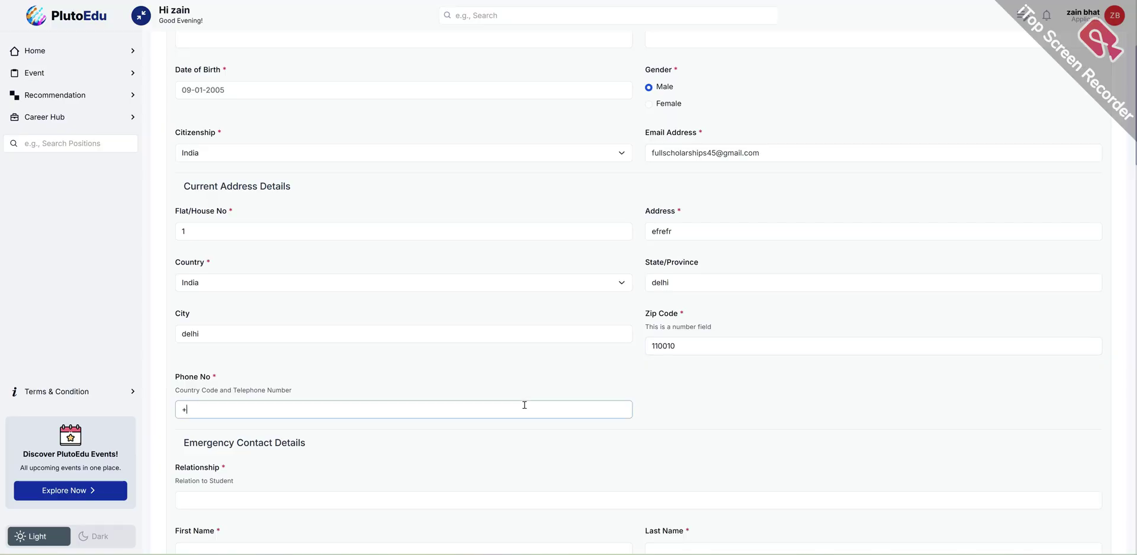
pyautogui.write('9177777777777')
pyautogui.scroll(-2, 503, 406)
# - Set the emergency contact's relationship to sibling and enter their first and last names
pyautogui.click(237, 389)
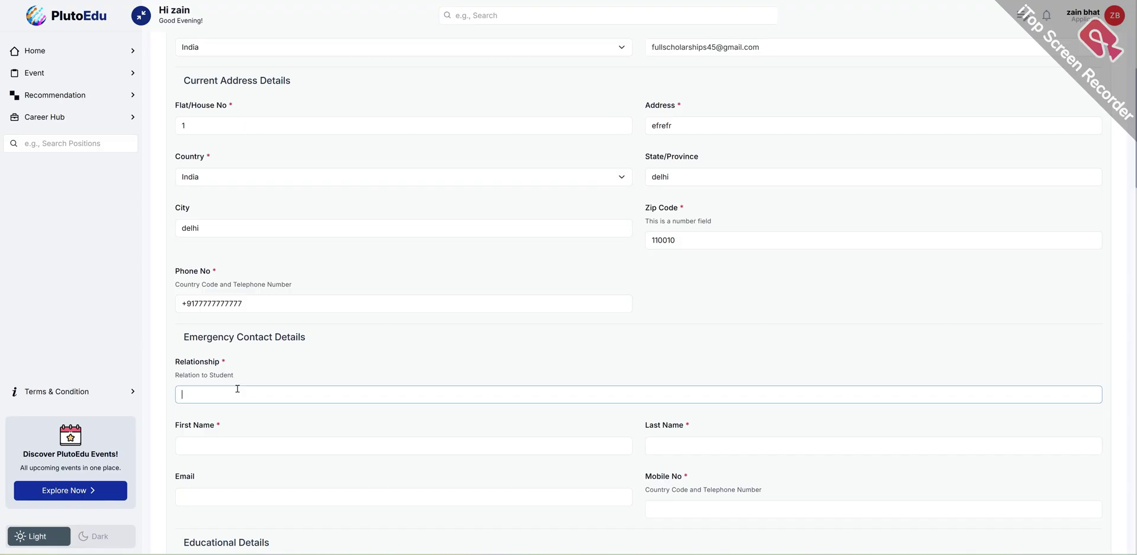
pyautogui.write('sibling')
pyautogui.click(336, 448)
pyautogui.write('abc')
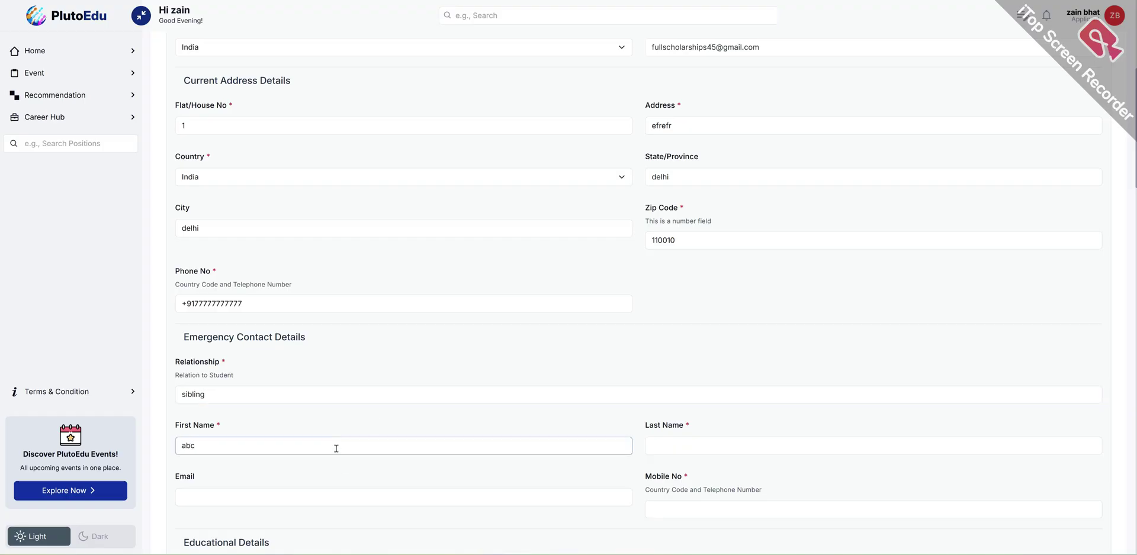
pyautogui.press('Tab')
pyautogui.write('bh')
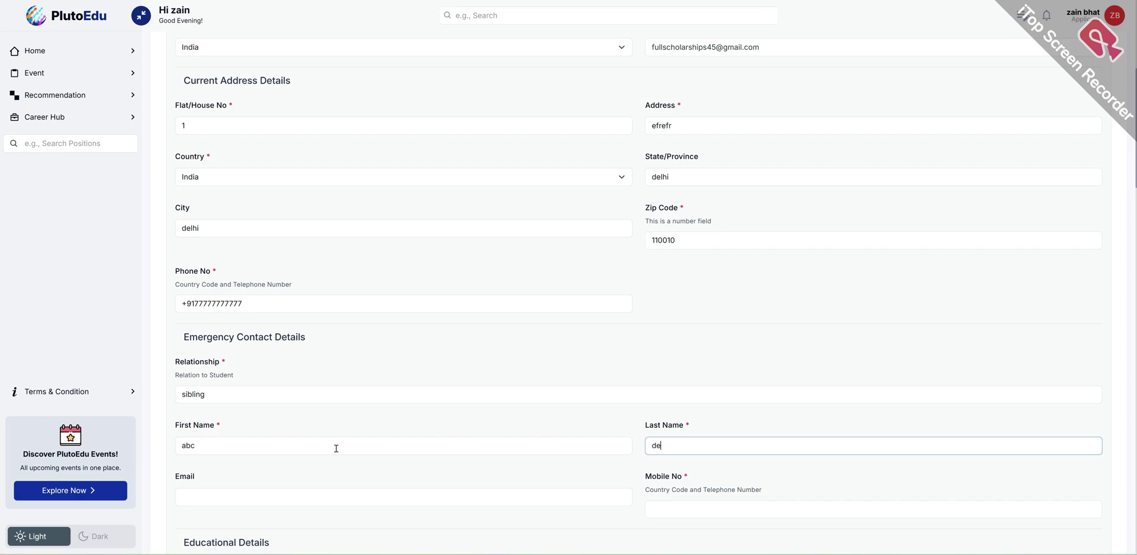
pyautogui.write('f')
# - Enter the emergency contact's mobile number, leaving their e-mail blank
pyautogui.scroll(-1, 352, 444)
pyautogui.click(353, 442)
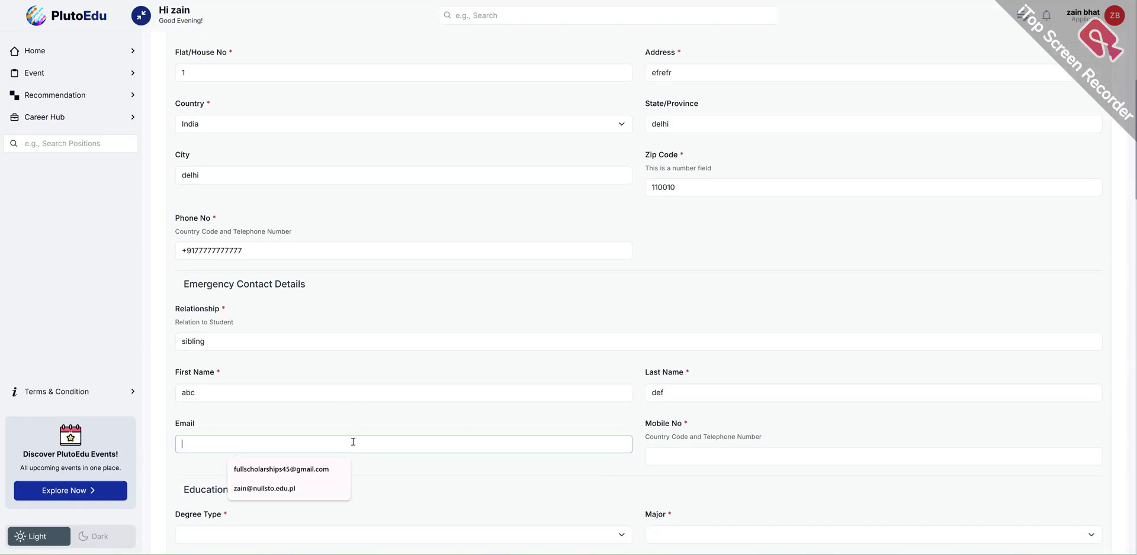
pyautogui.click(710, 459)
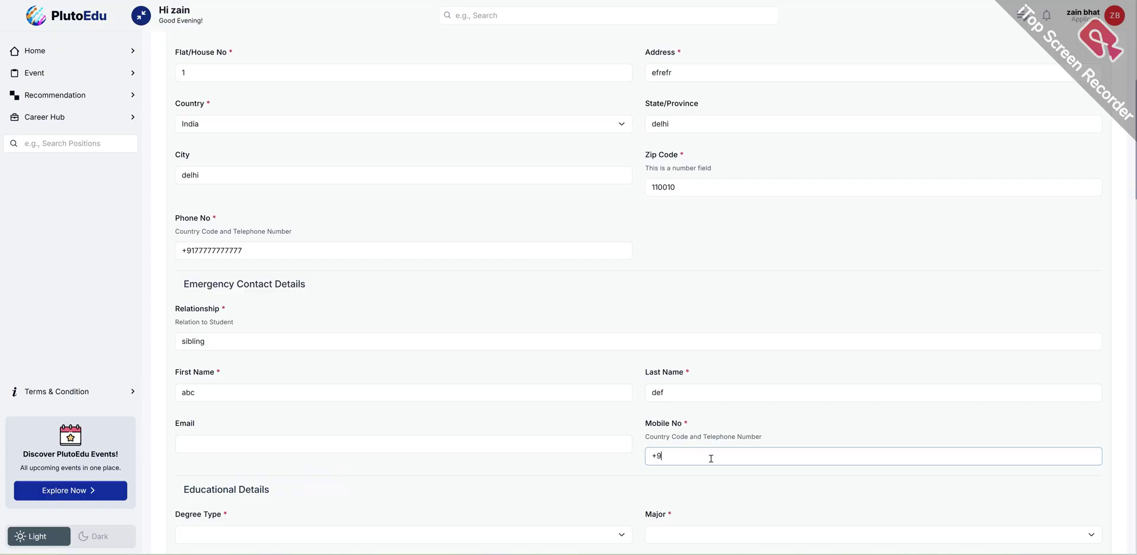
pyautogui.write('+9177777777777')
pyautogui.scroll(-3, 347, 456)
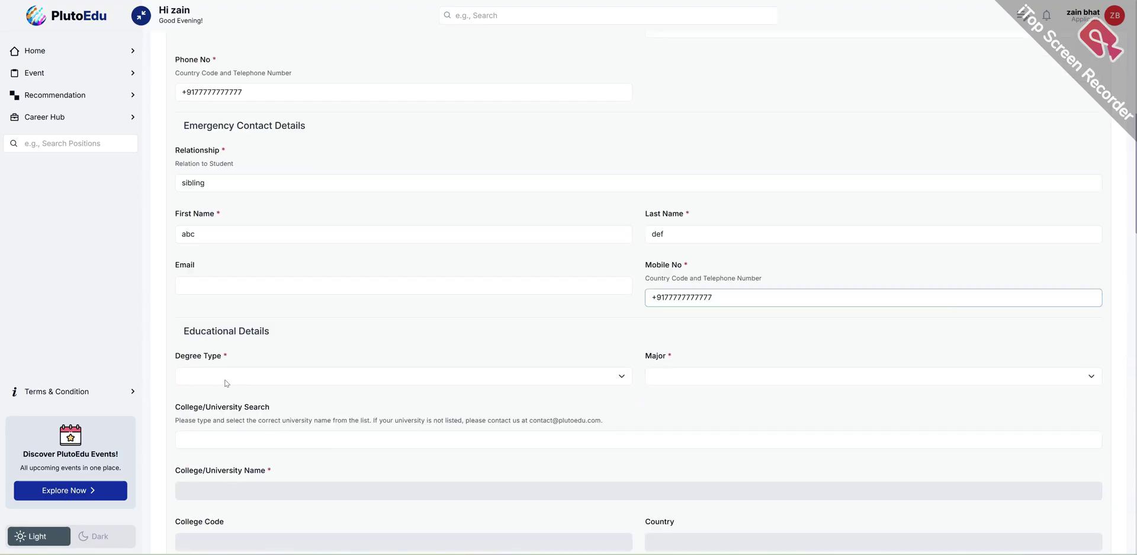
# - Choose BTECH as the degree type and Civil Engineering as the major
pyautogui.click(227, 375)
pyautogui.click(224, 335)
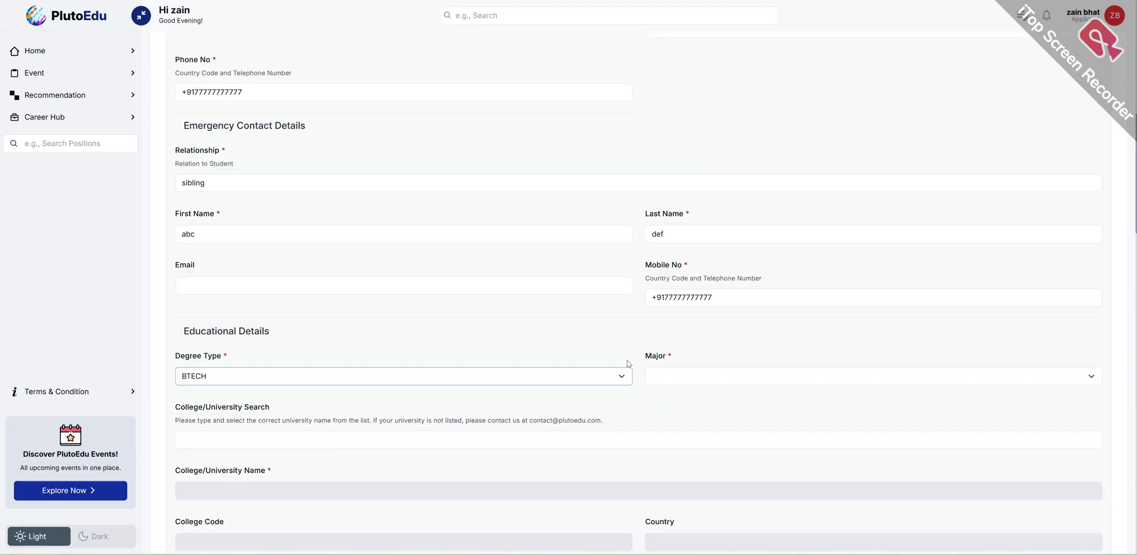
pyautogui.click(733, 374)
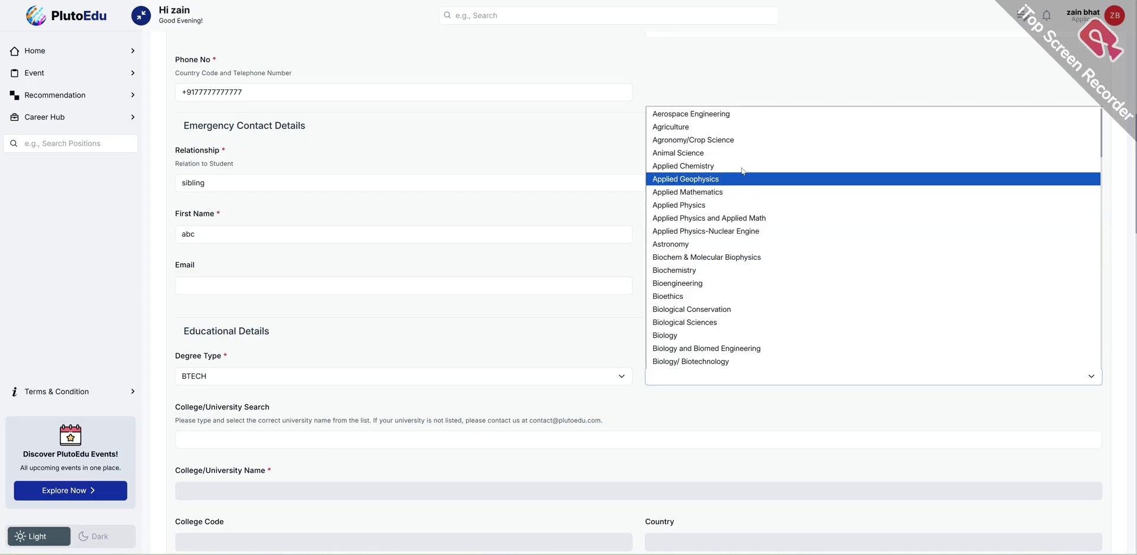
pyautogui.scroll(-6, 699, 177)
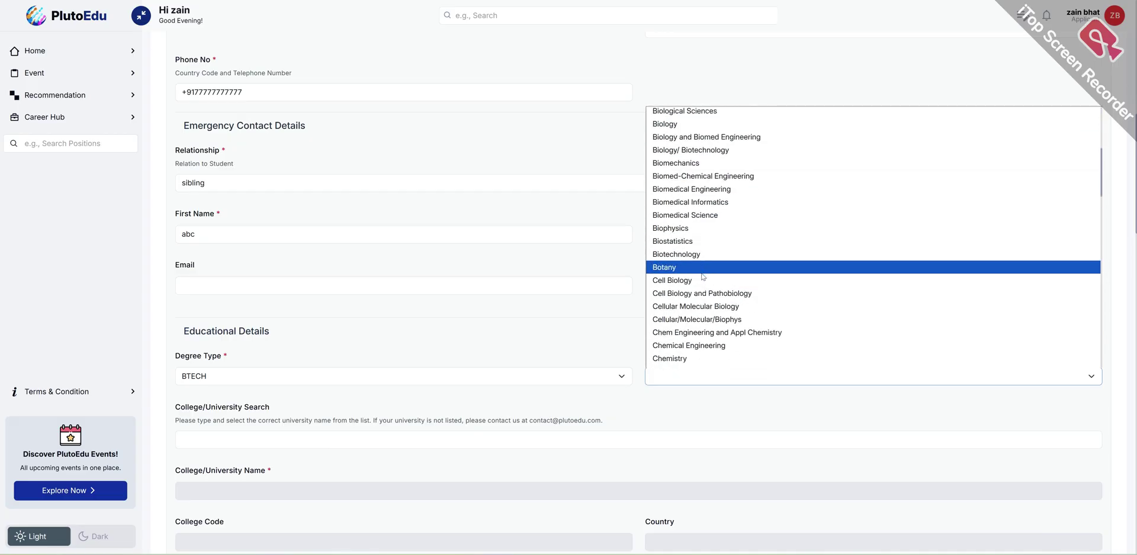
pyautogui.scroll(-3, 699, 298)
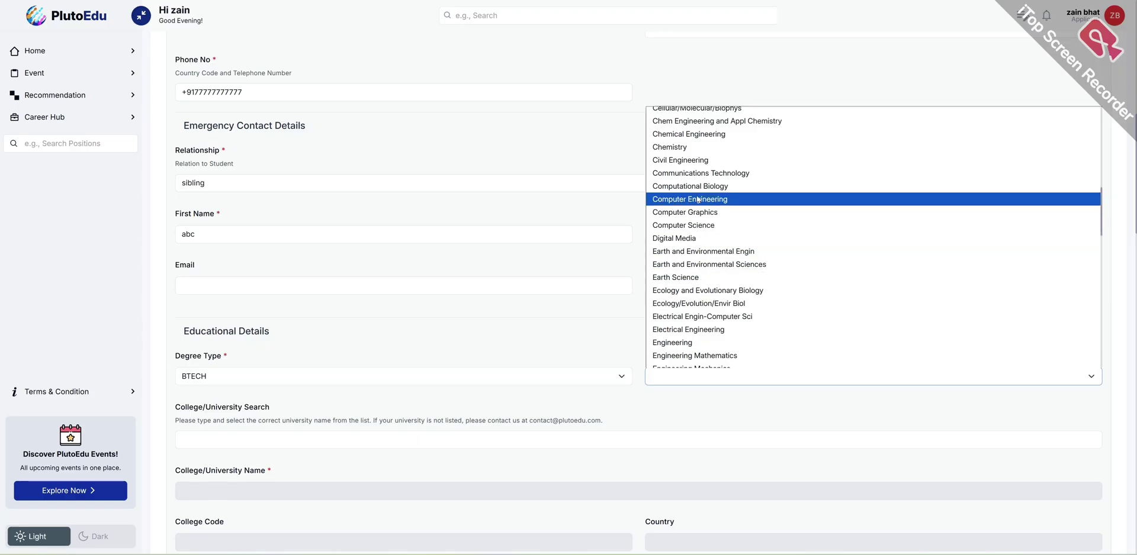
pyautogui.click(679, 160)
pyautogui.scroll(-1, 425, 404)
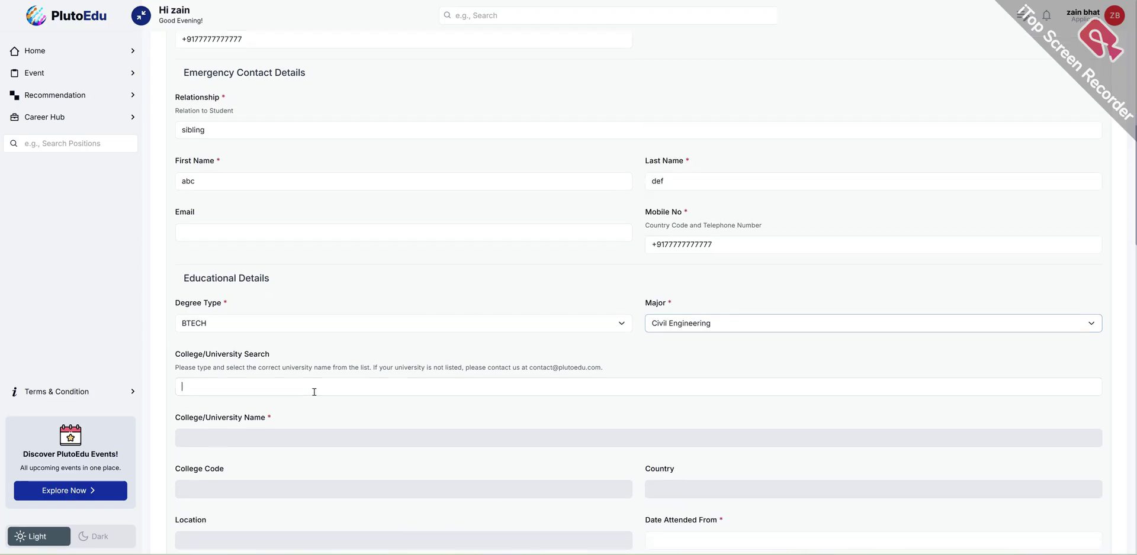
# - Search 'melbourne univer' and select University of Melbourne, auto-filling Australia and Melbourne
pyautogui.click(311, 392)
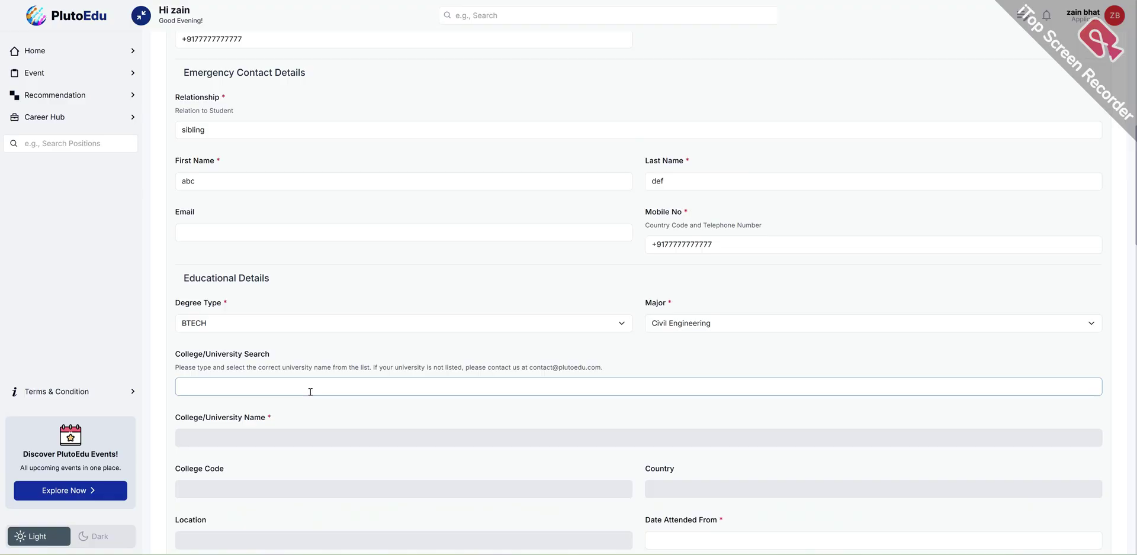
pyautogui.write('melbourne uni')
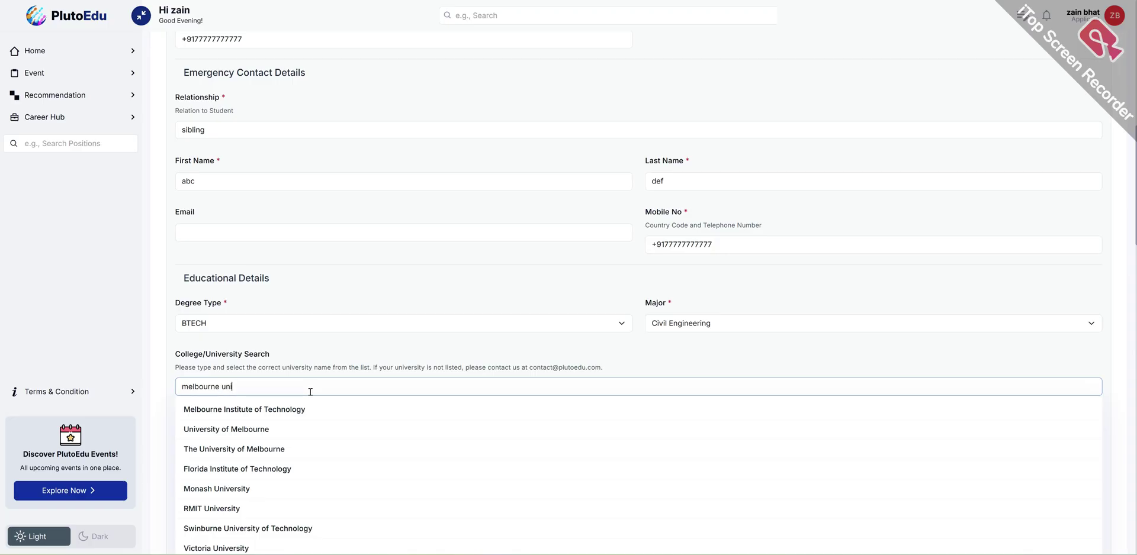
pyautogui.write('ver')
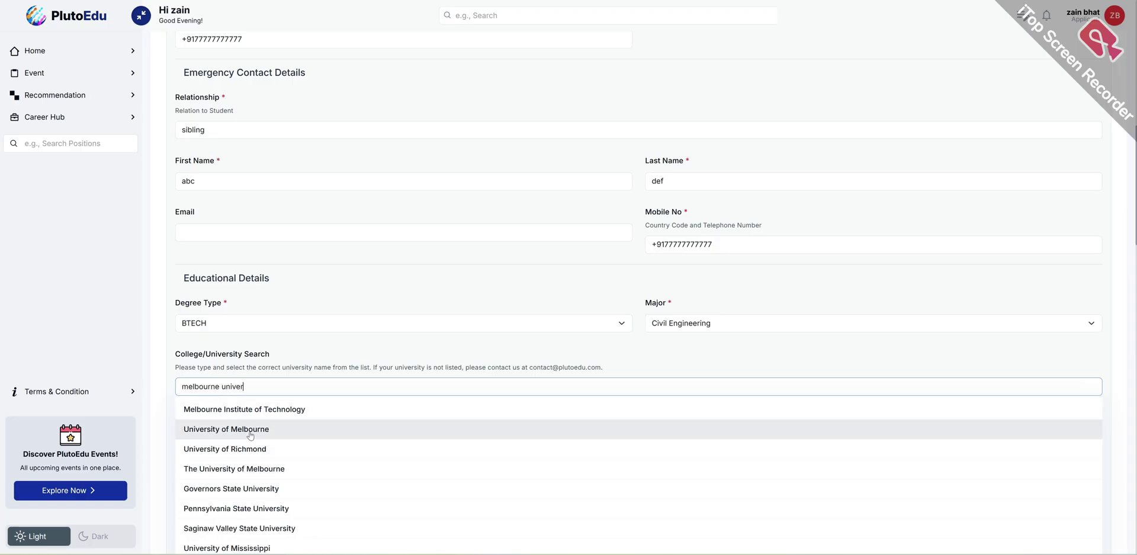
pyautogui.click(250, 437)
pyautogui.scroll(-1, 266, 413)
pyautogui.scroll(-2, 296, 382)
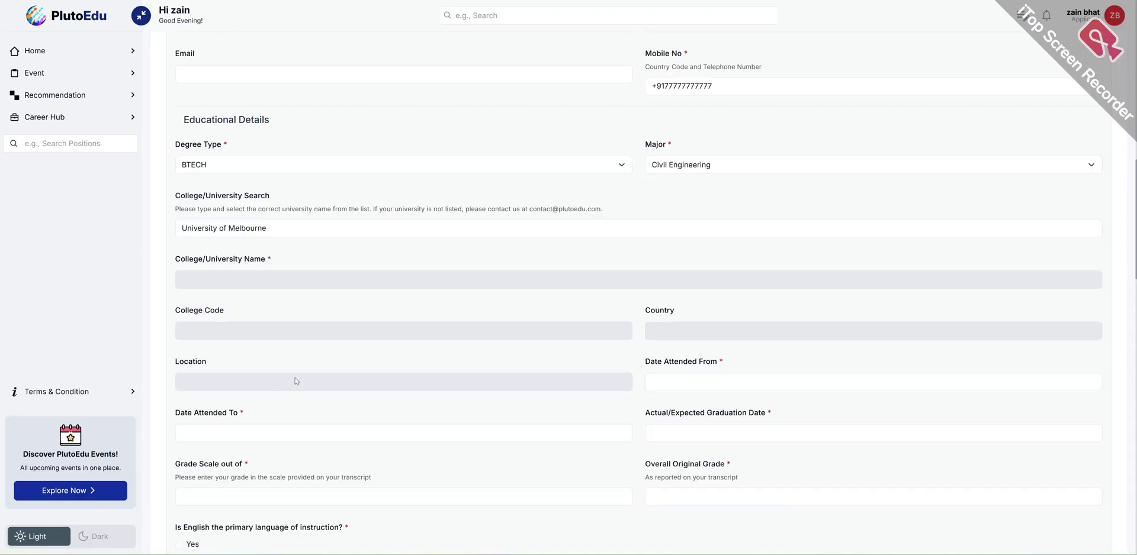
pyautogui.scroll(-1, 278, 368)
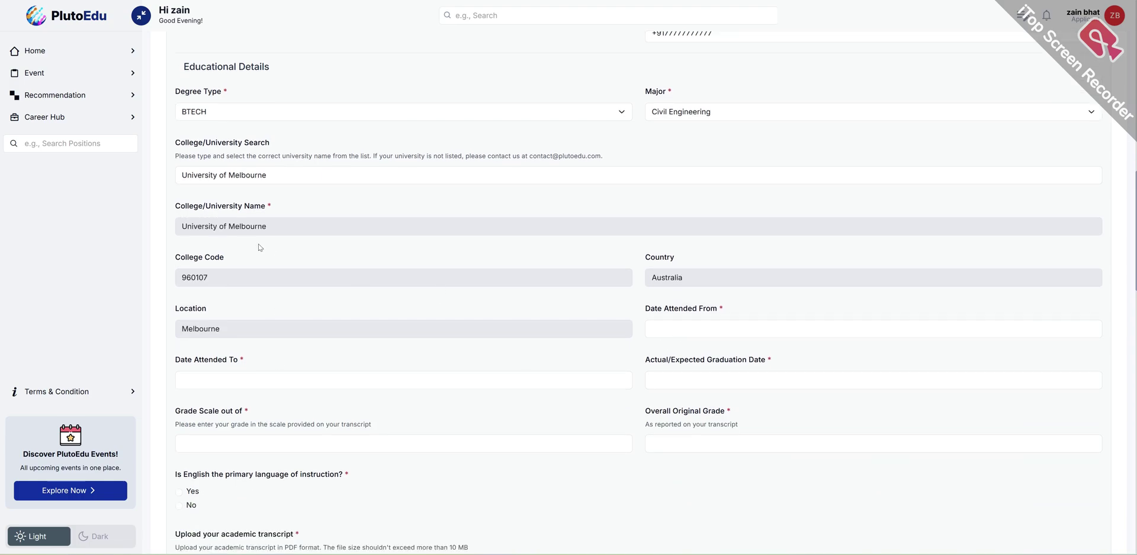
# - Set Date Attended From to 01-01-2020
pyautogui.click(727, 335)
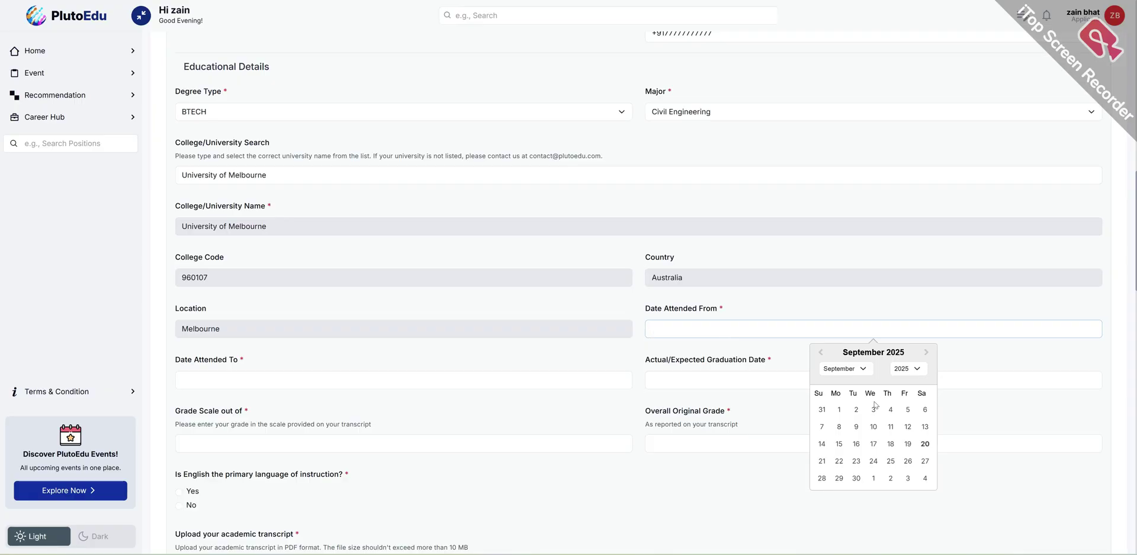
pyautogui.click(904, 372)
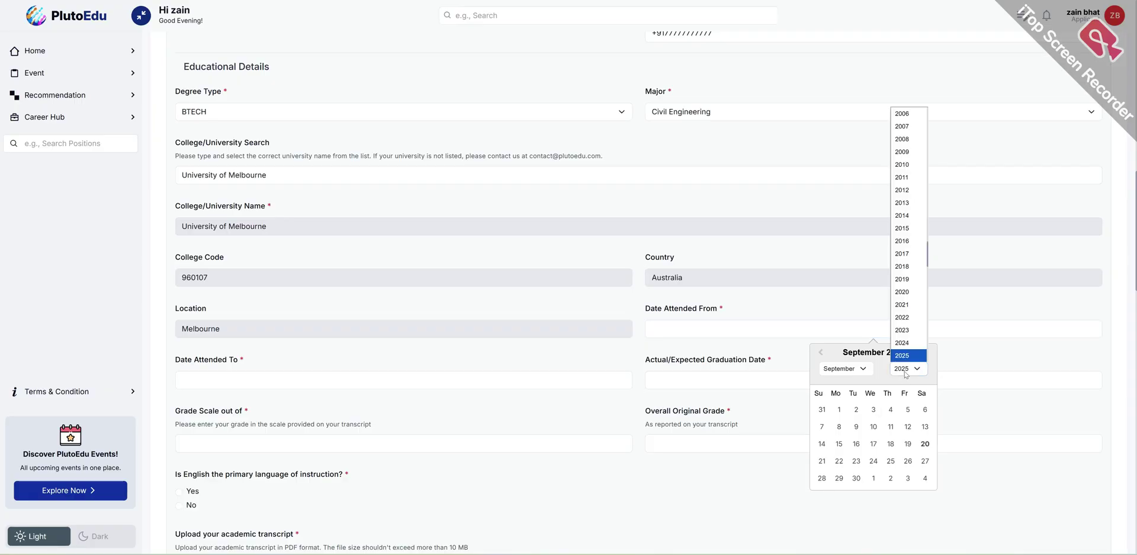
pyautogui.click(906, 292)
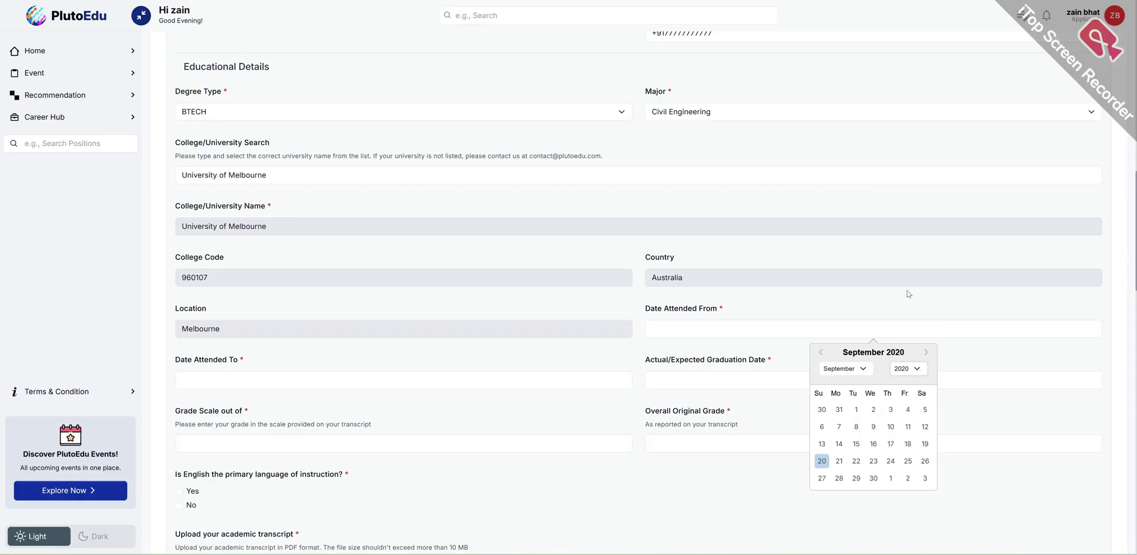
pyautogui.click(858, 371)
pyautogui.click(857, 384)
pyautogui.click(873, 410)
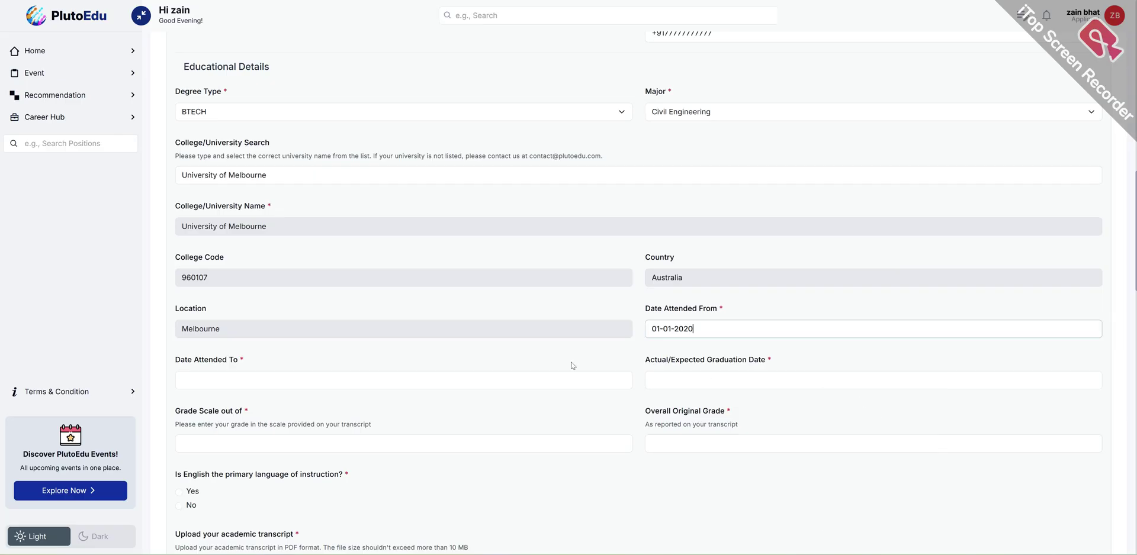
# - Set Date Attended To to 12-31-2024
pyautogui.click(244, 382)
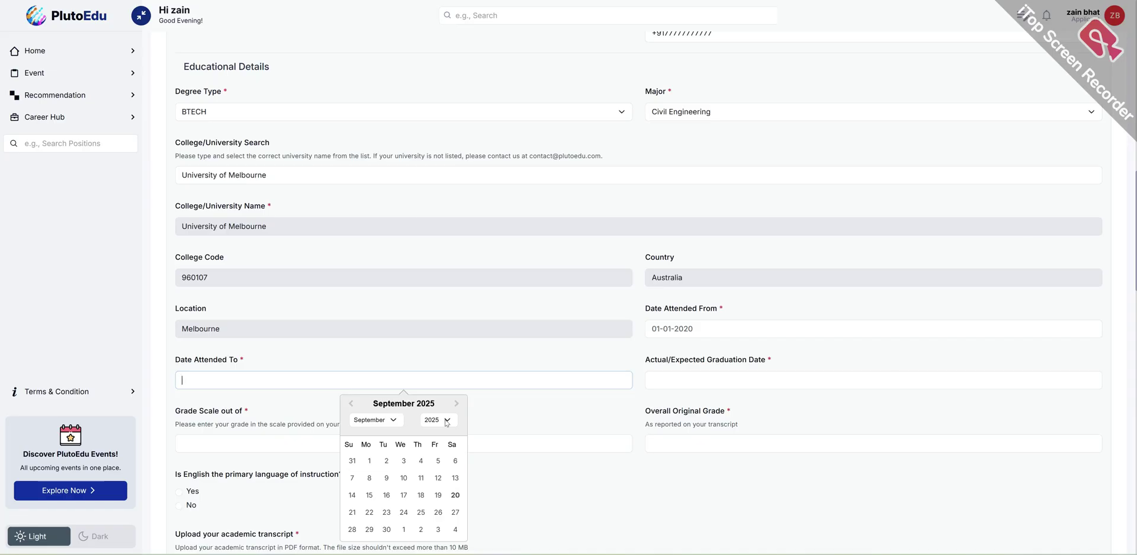
pyautogui.click(423, 424)
pyautogui.click(435, 384)
pyautogui.click(388, 421)
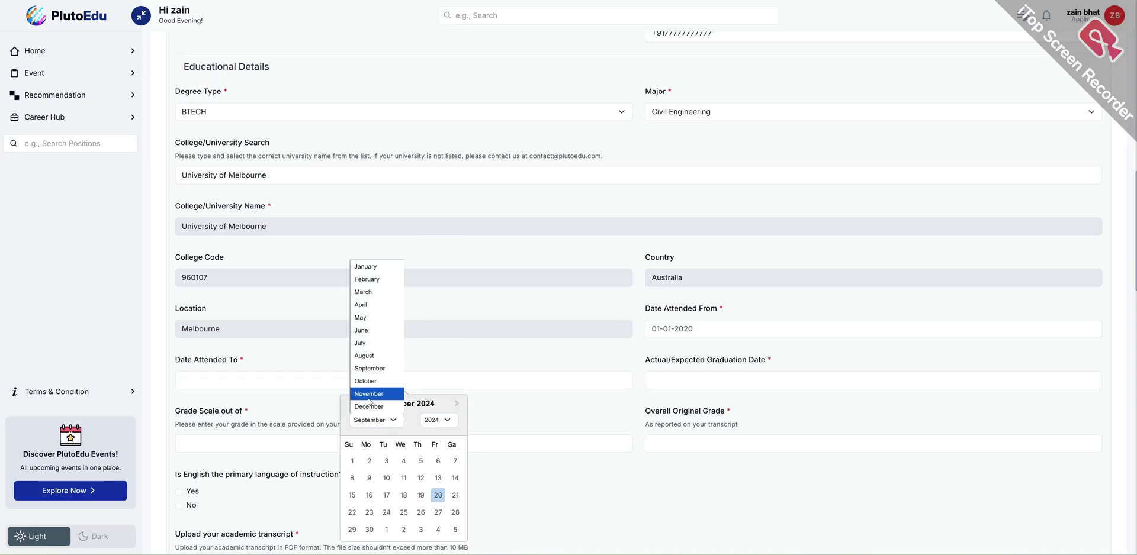
pyautogui.click(369, 407)
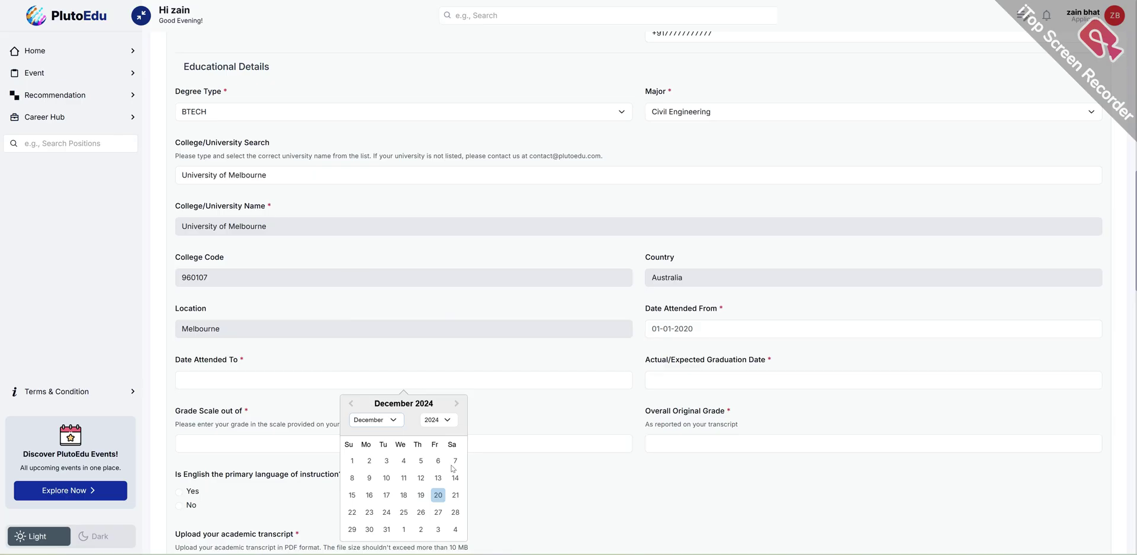
pyautogui.click(386, 530)
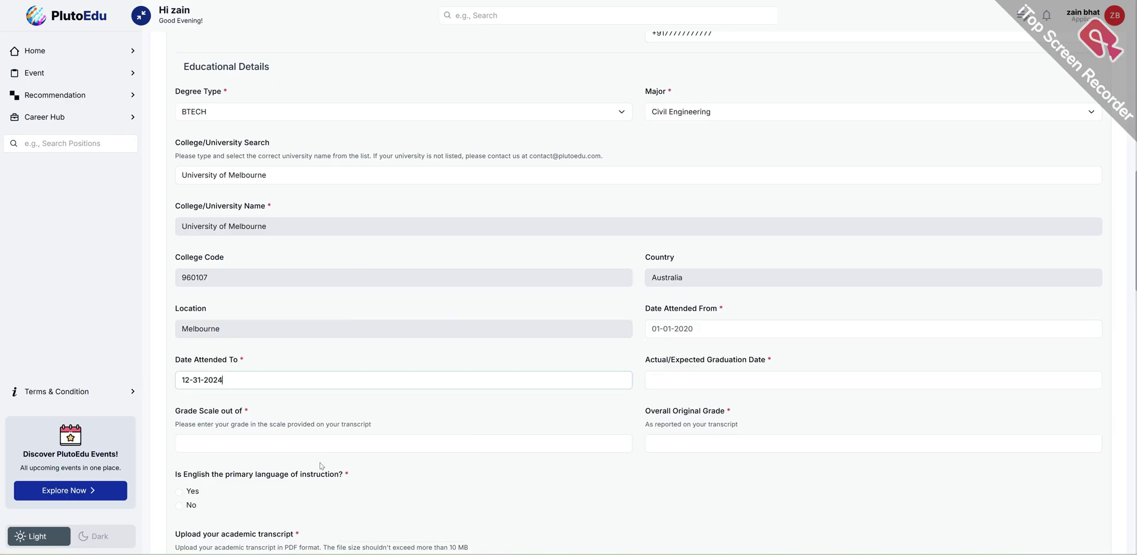
# - Move the graduation date calendar to December 2024
pyautogui.click(711, 384)
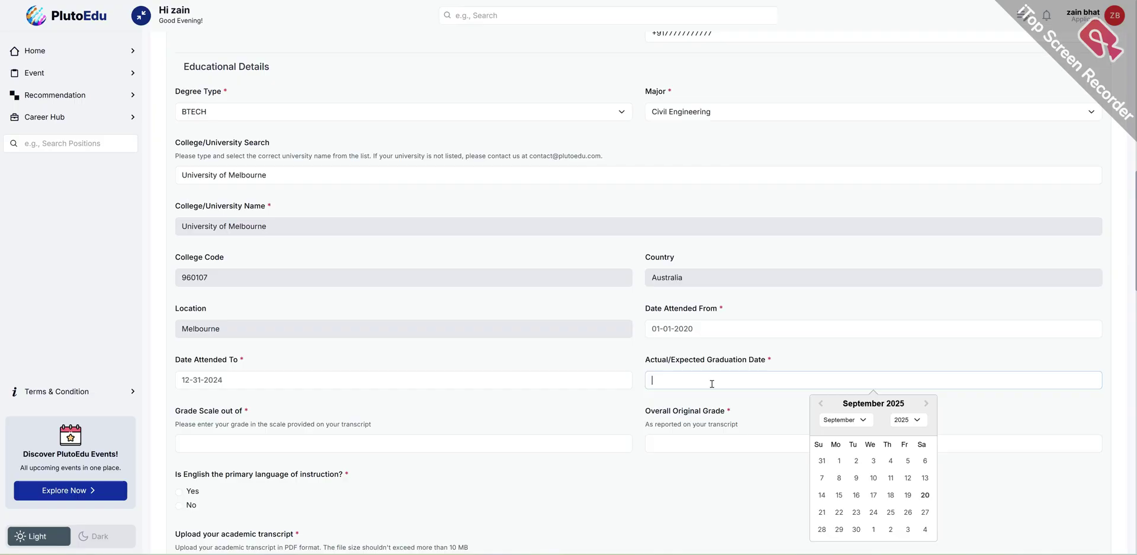
pyautogui.click(909, 424)
pyautogui.click(906, 394)
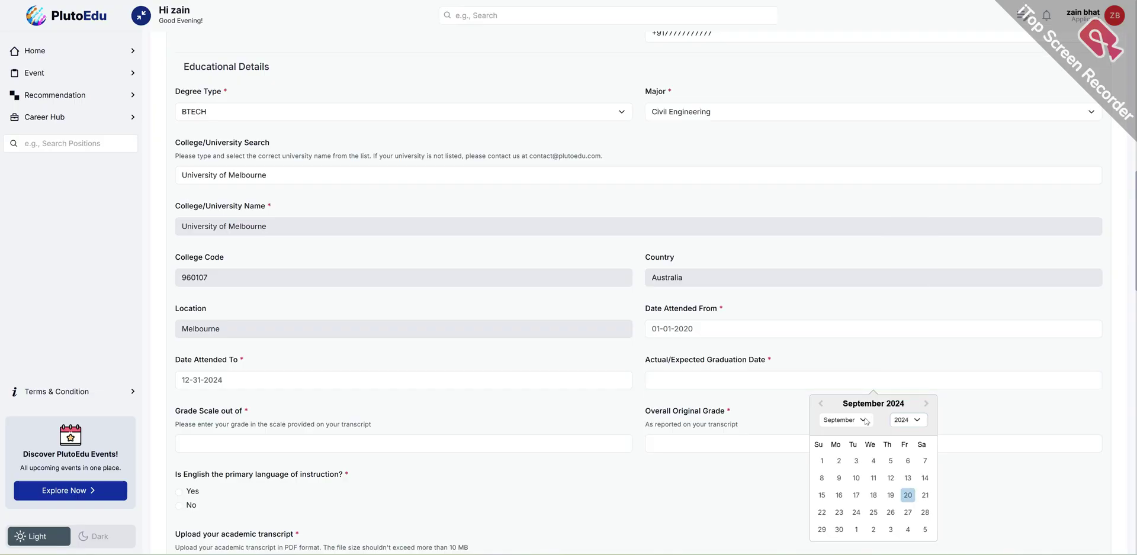
pyautogui.click(853, 420)
pyautogui.click(853, 409)
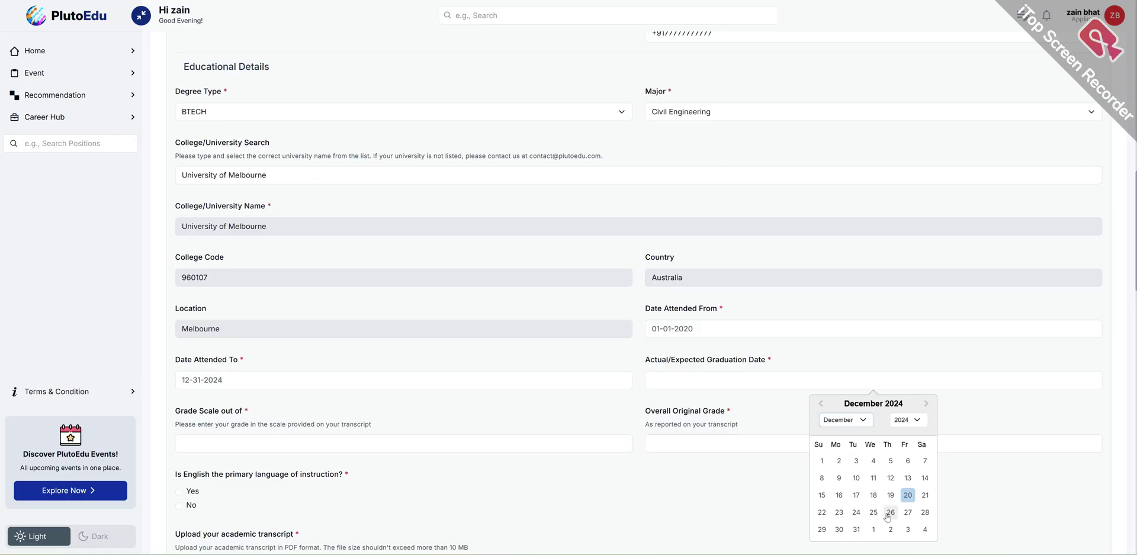
pyautogui.scroll(-1, 882, 497)
# - Set the graduation date to 12-31-2024 and enter grade scale 4.0 and overall grade 4.0
pyautogui.click(856, 477)
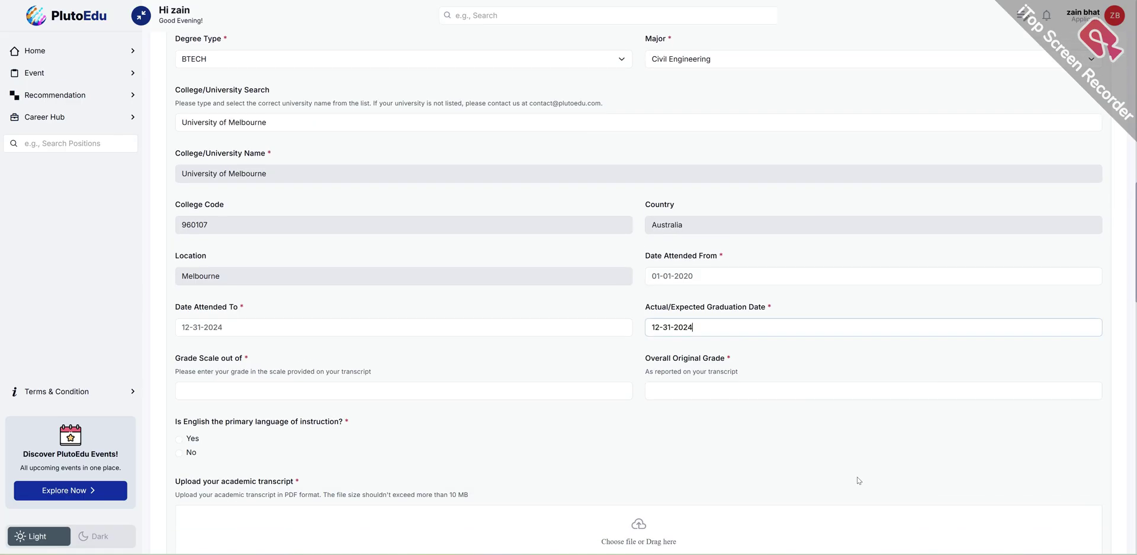
pyautogui.click(206, 390)
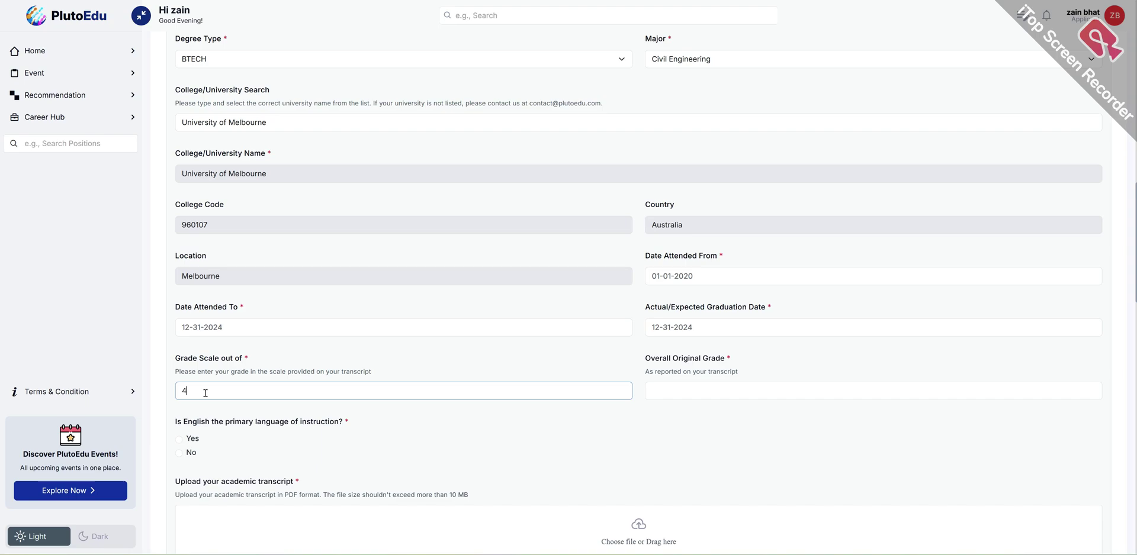
pyautogui.click(680, 395)
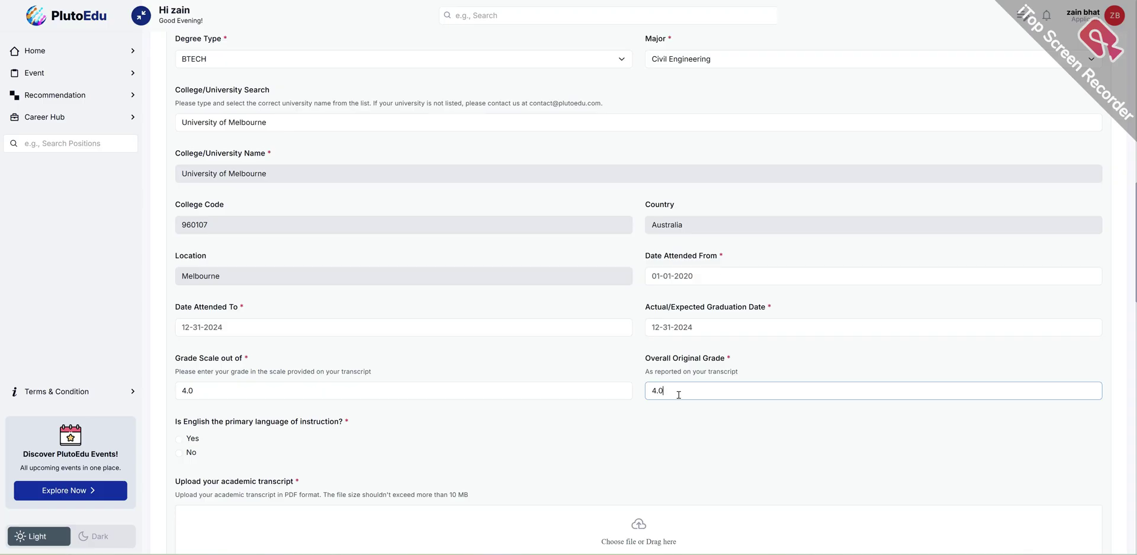
# - Answer Yes that English was the primary language of instruction
pyautogui.scroll(-1, 575, 361)
pyautogui.click(183, 394)
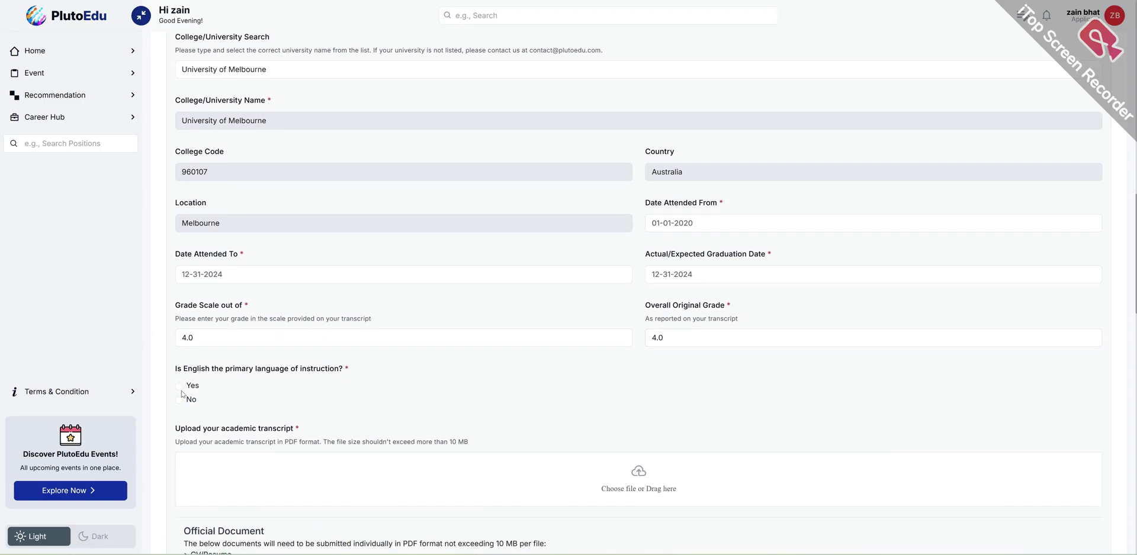
pyautogui.click(179, 386)
pyautogui.scroll(-2, 204, 406)
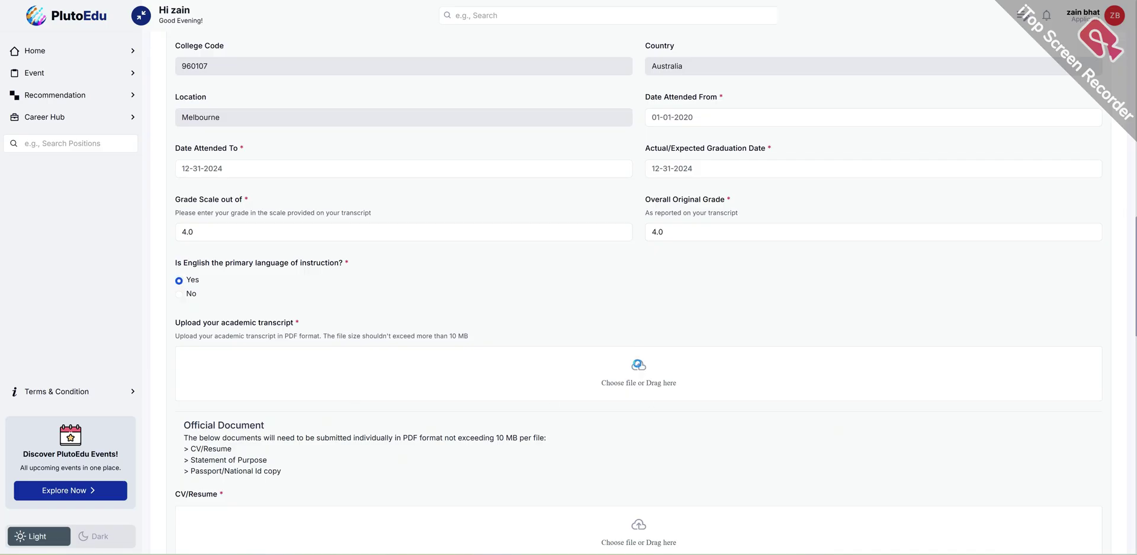
# - Upload sample-local-pdf.pdf from Downloads as the academic transcript, then open the CV/Resume file picker
pyautogui.click(639, 367)
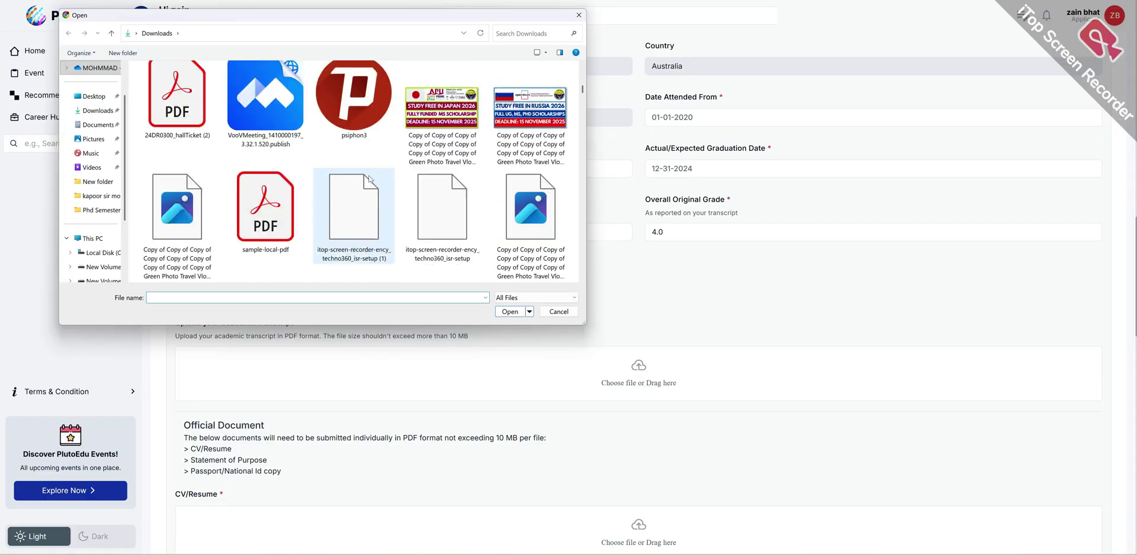
pyautogui.click(265, 210)
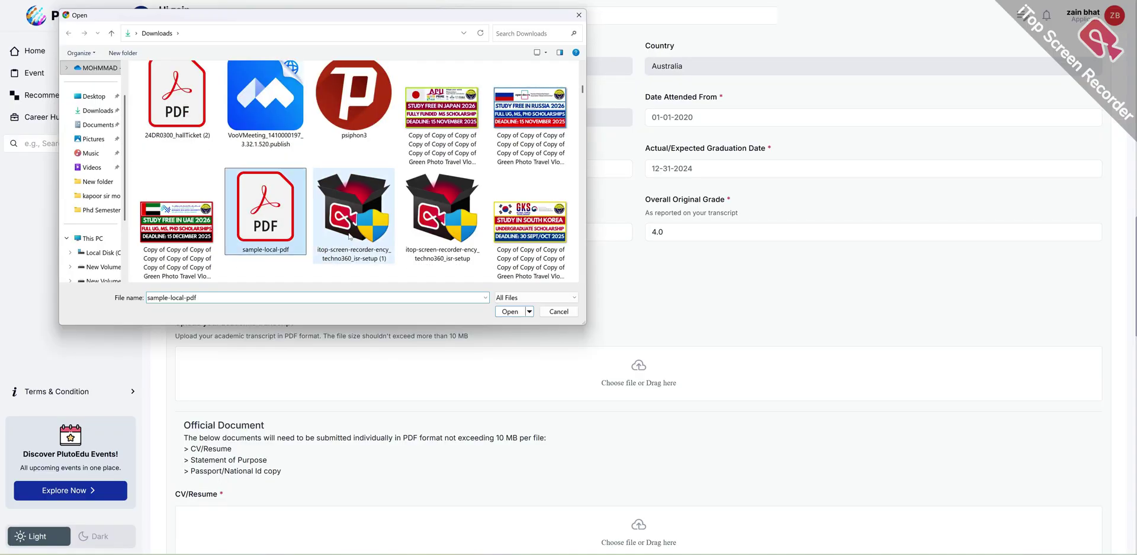
pyautogui.click(509, 312)
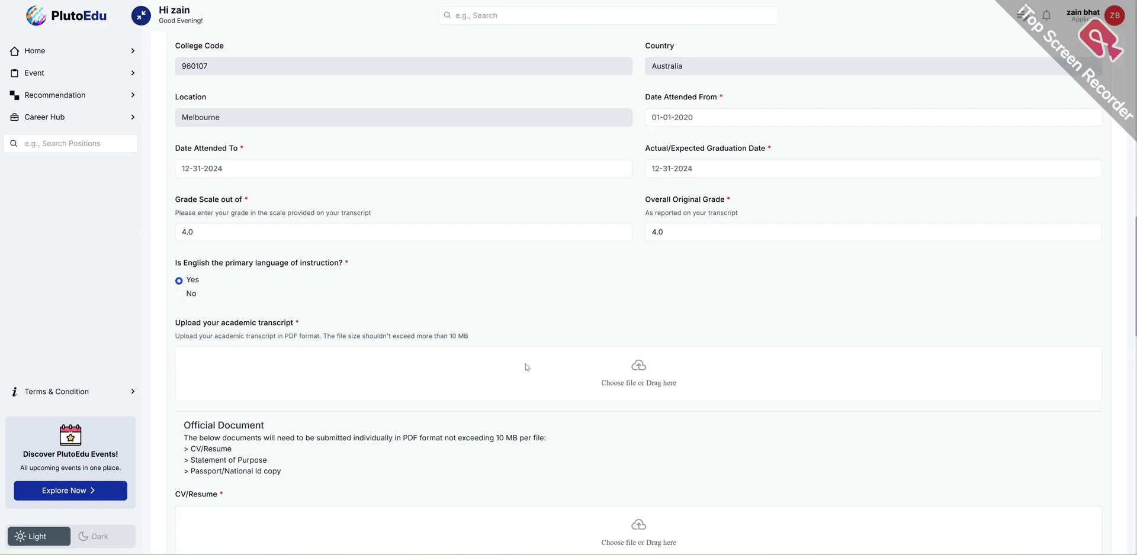
pyautogui.scroll(-3, 315, 366)
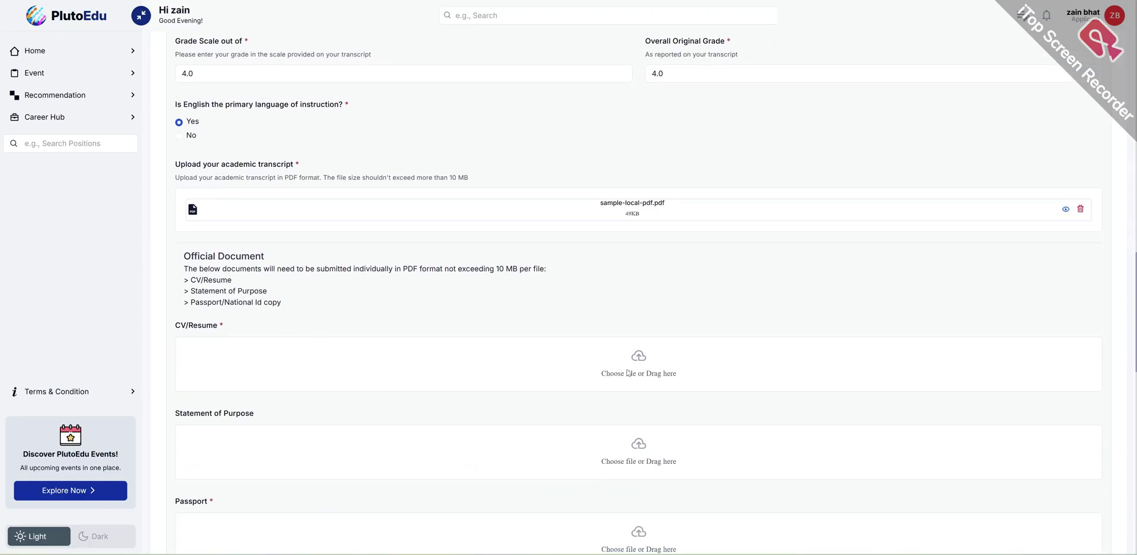
pyautogui.click(629, 373)
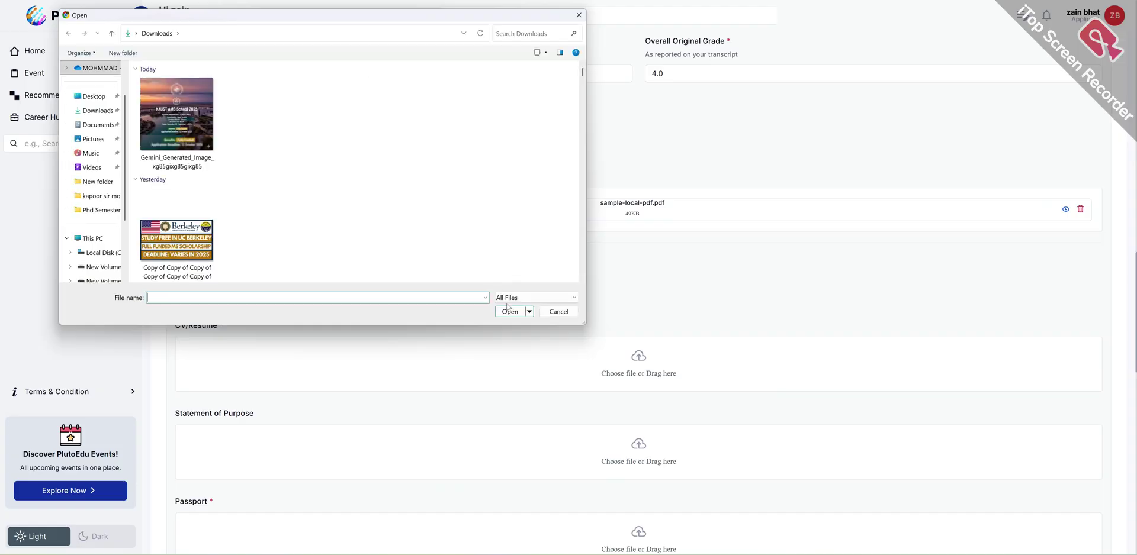
# - Attach sample-local-pdf.pdf from Downloads as the CV/Resume
pyautogui.scroll(-3, 485, 253)
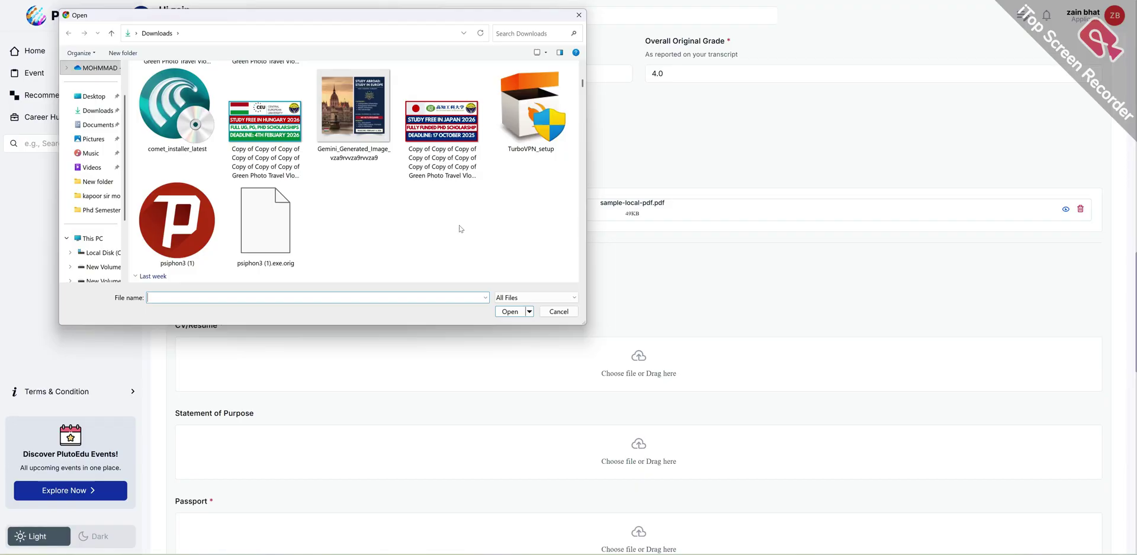
pyautogui.click(275, 216)
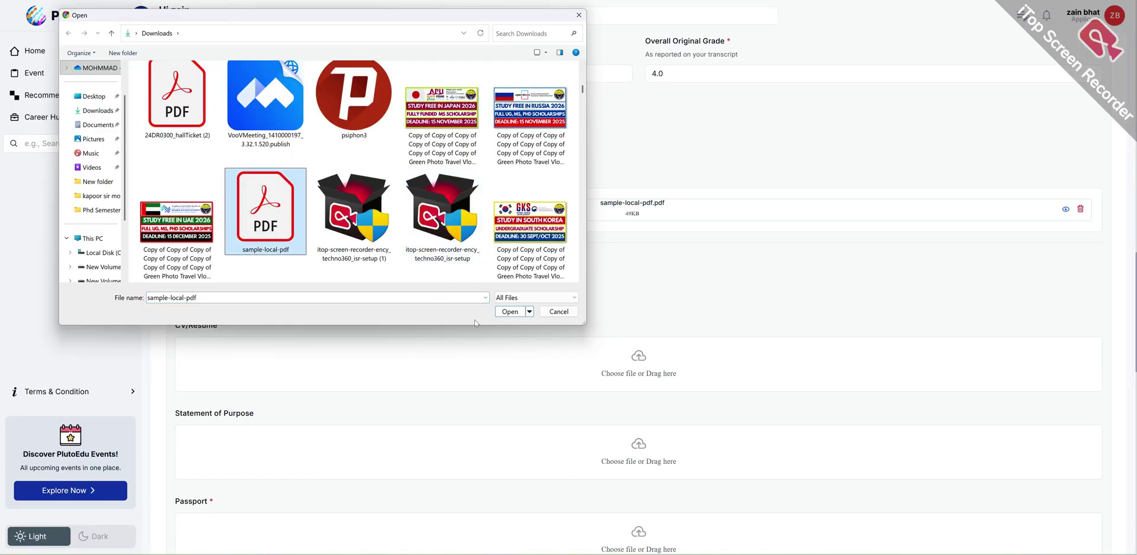
pyautogui.click(510, 312)
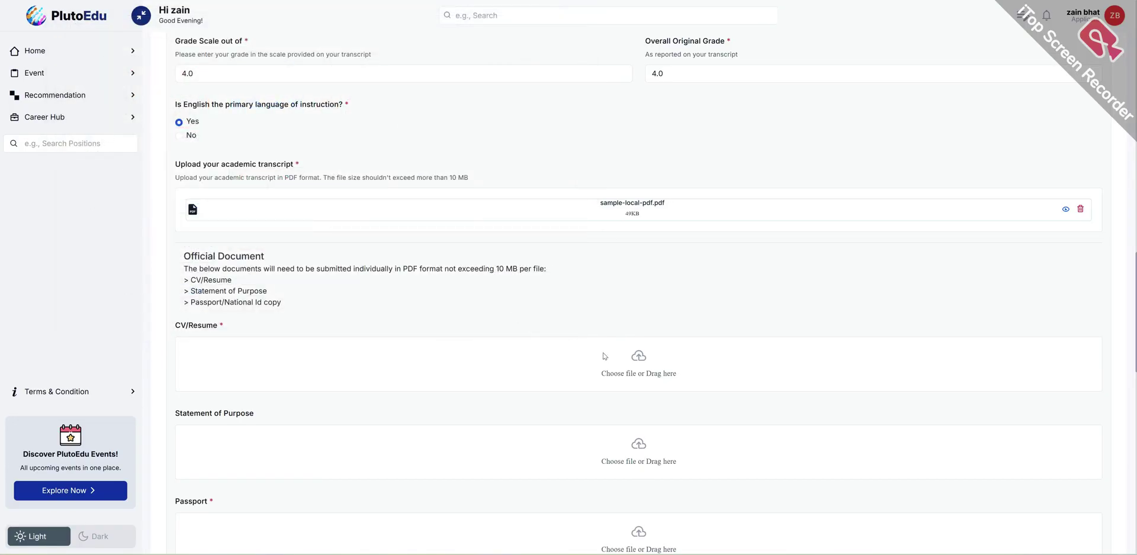
# - Attach sample-local-pdf.pdf as the Statement of Purpose
pyautogui.scroll(-3, 605, 355)
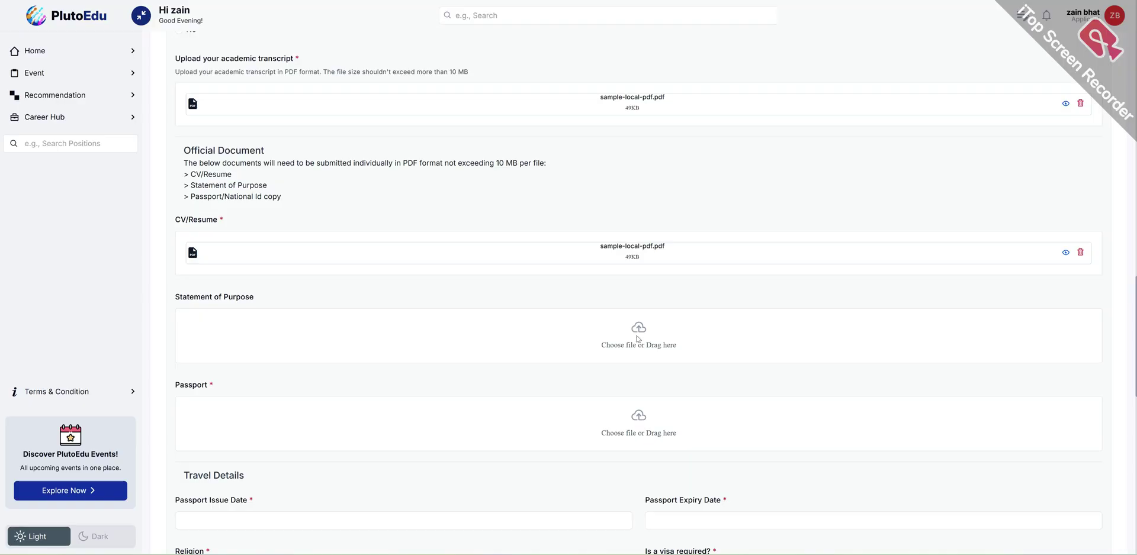
pyautogui.click(637, 338)
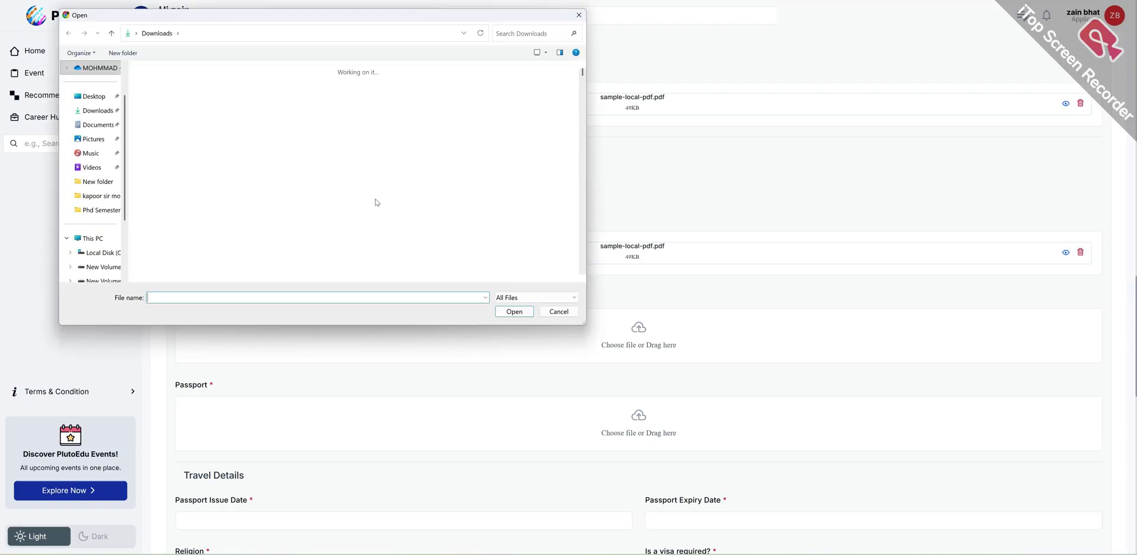
pyautogui.scroll(-2, 373, 207)
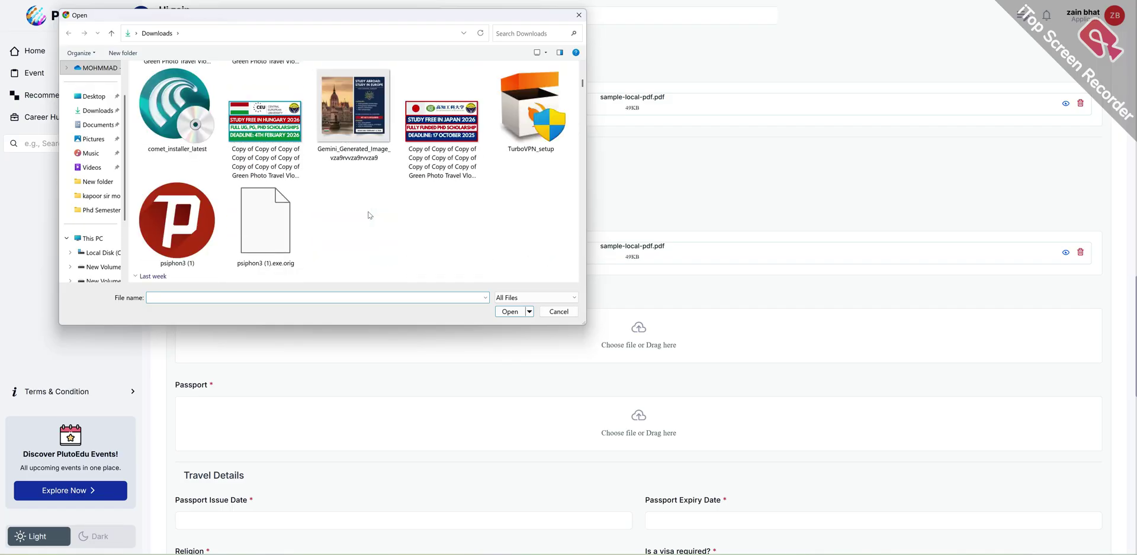
pyautogui.scroll(-5, 369, 215)
pyautogui.click(265, 212)
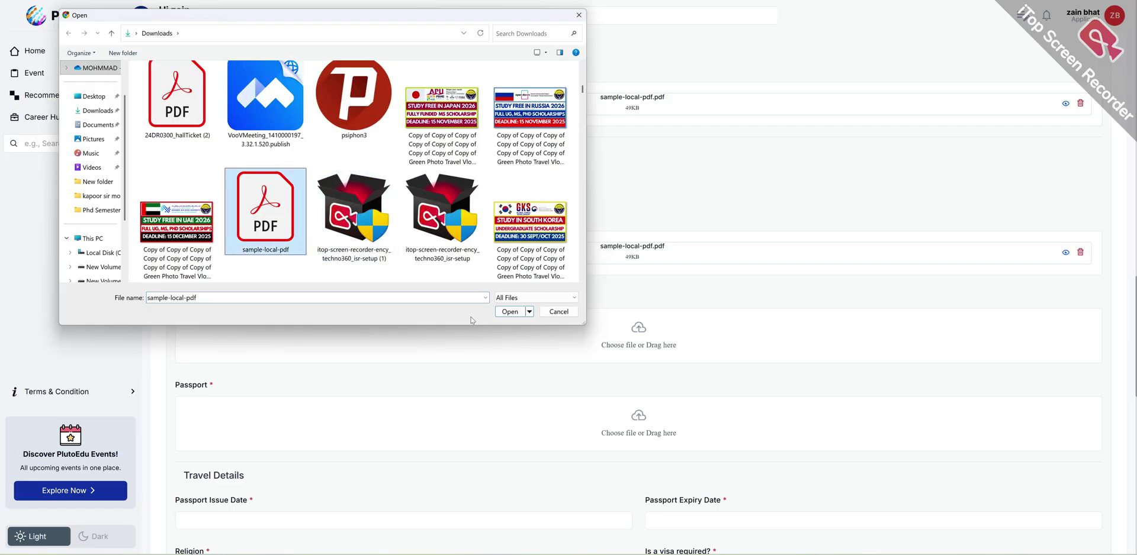
pyautogui.click(508, 312)
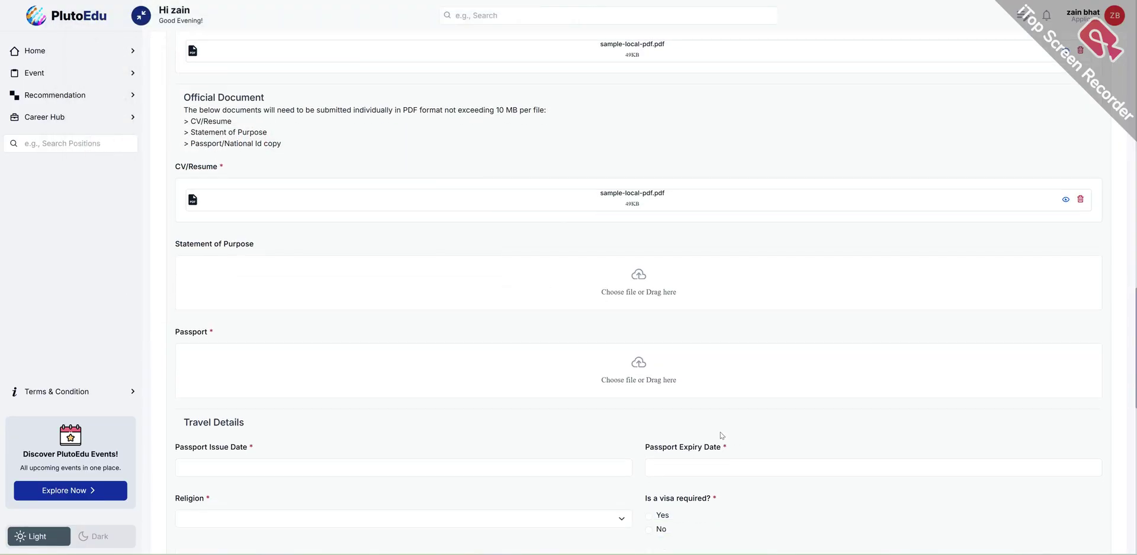
# - Attach sample-local-pdf.pdf as the Passport document
pyautogui.click(646, 383)
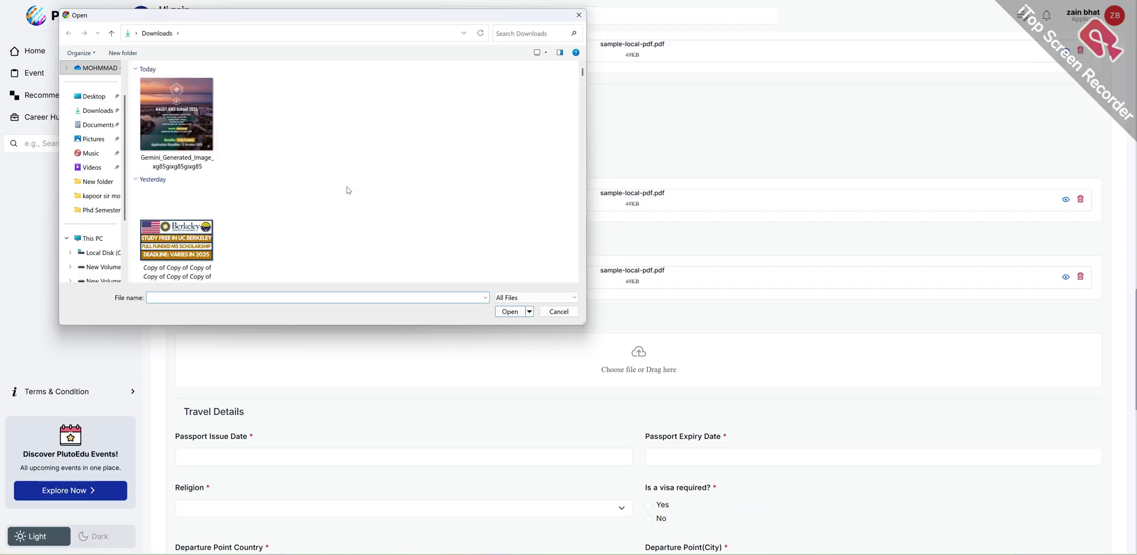
pyautogui.scroll(-5, 340, 189)
pyautogui.scroll(-2, 331, 197)
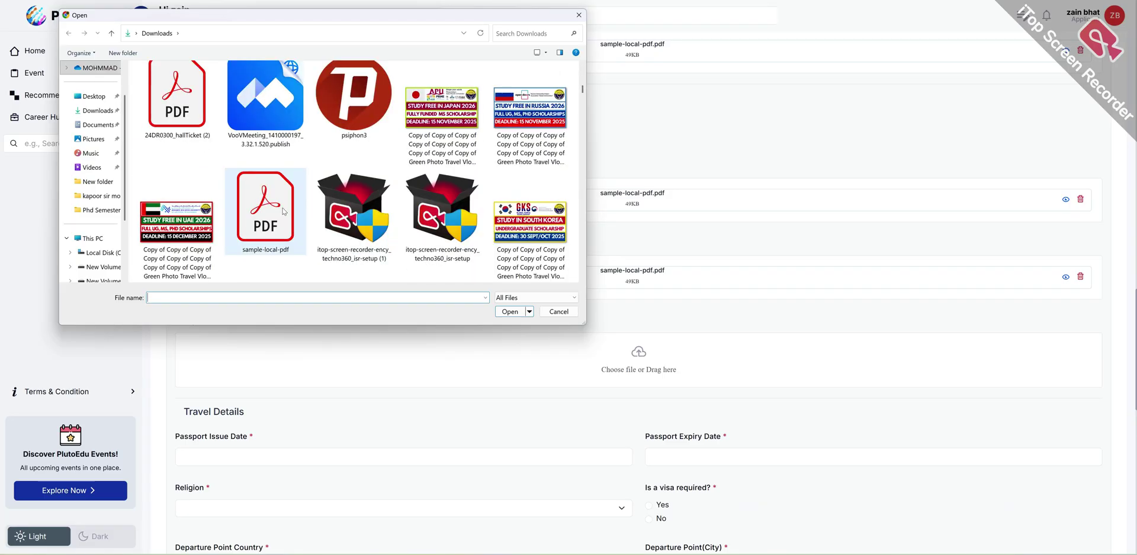
pyautogui.click(265, 210)
pyautogui.click(522, 311)
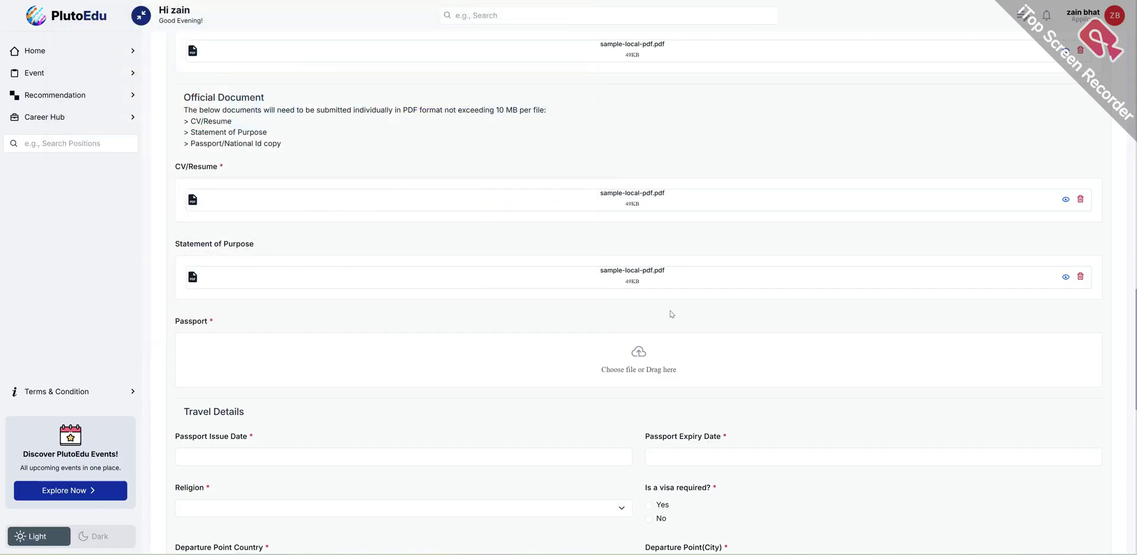
pyautogui.scroll(-2, 686, 320)
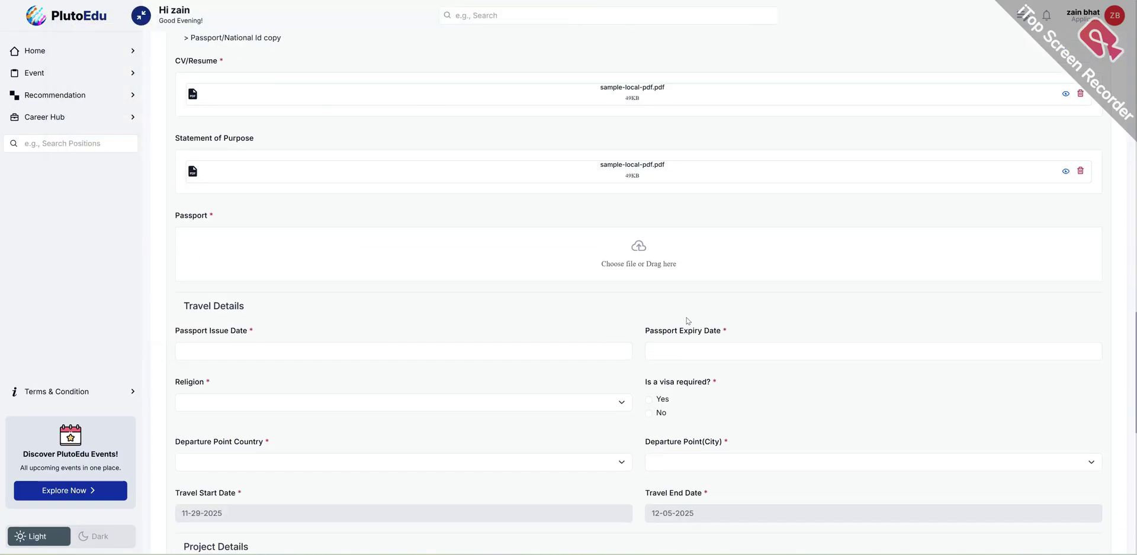
# - Set the passport issue date to 1 September 2025 and expiry to 09-01-2058
pyautogui.click(248, 349)
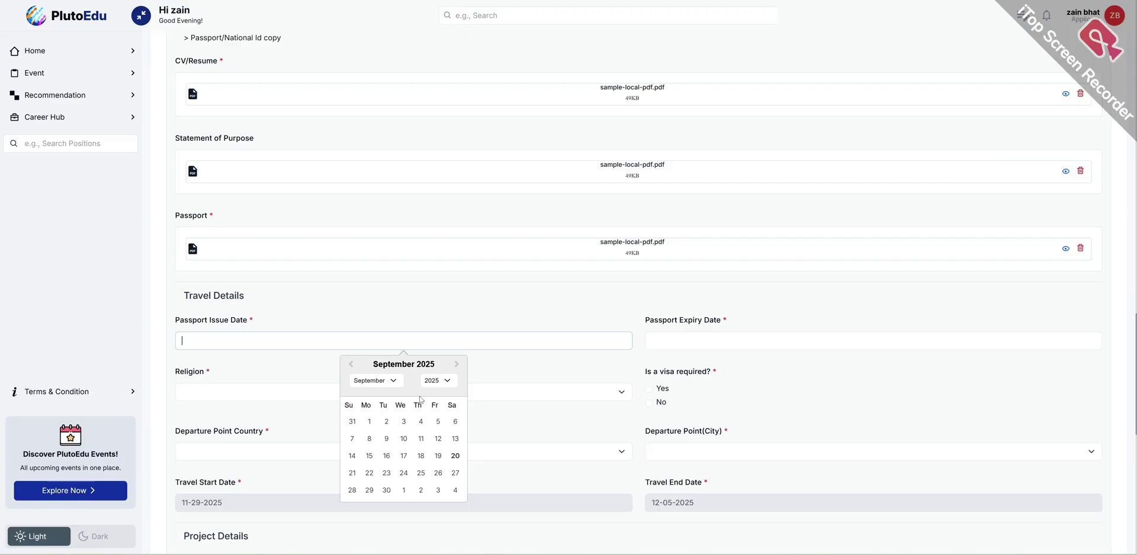
pyautogui.click(370, 422)
pyautogui.click(693, 341)
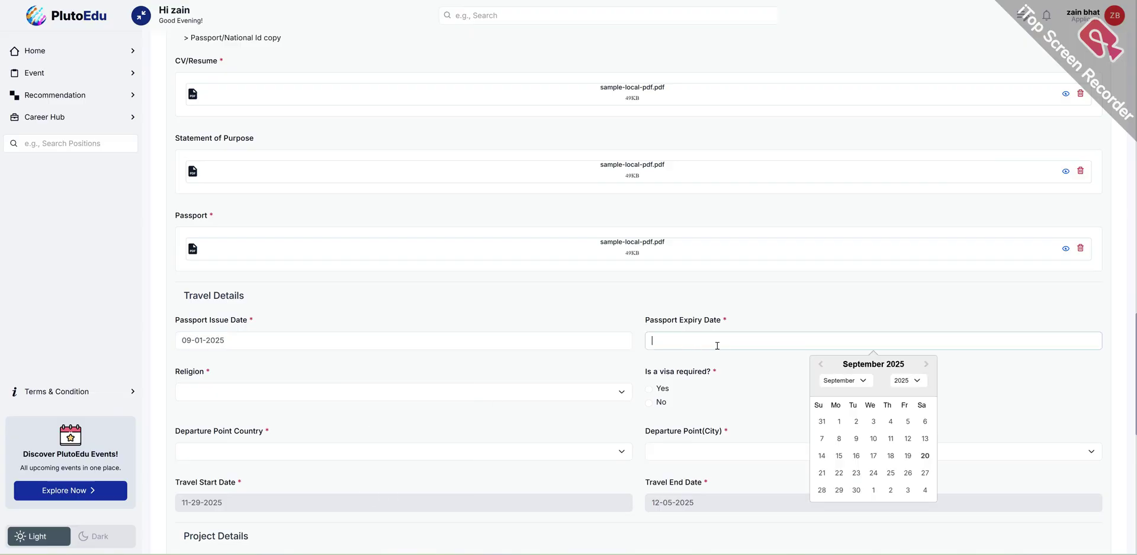
pyautogui.click(903, 382)
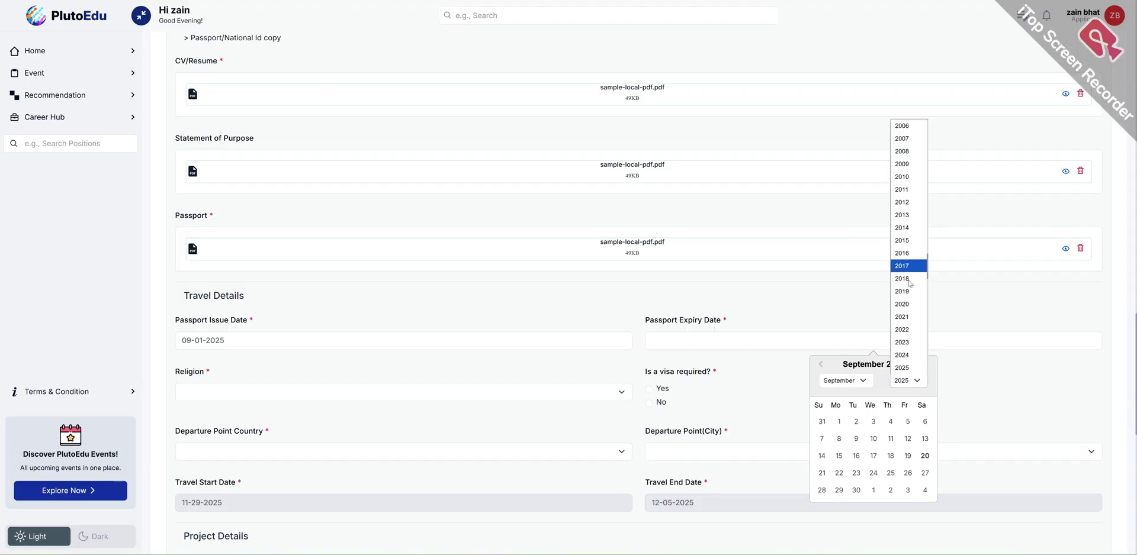
pyautogui.click(902, 364)
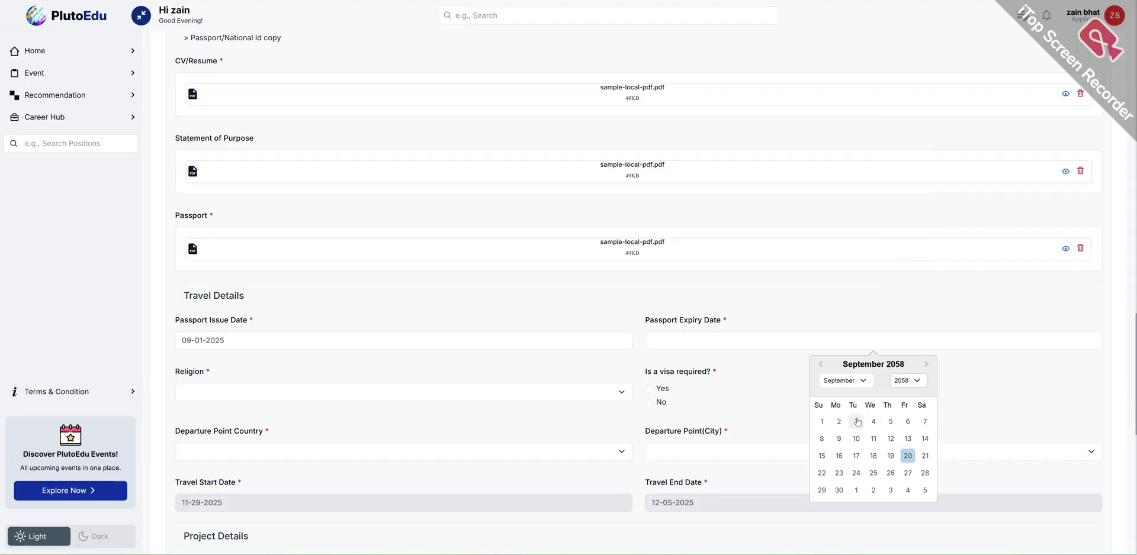
pyautogui.click(824, 423)
# - Choose Muslim as the religion and answer Yes to visa required
pyautogui.click(285, 398)
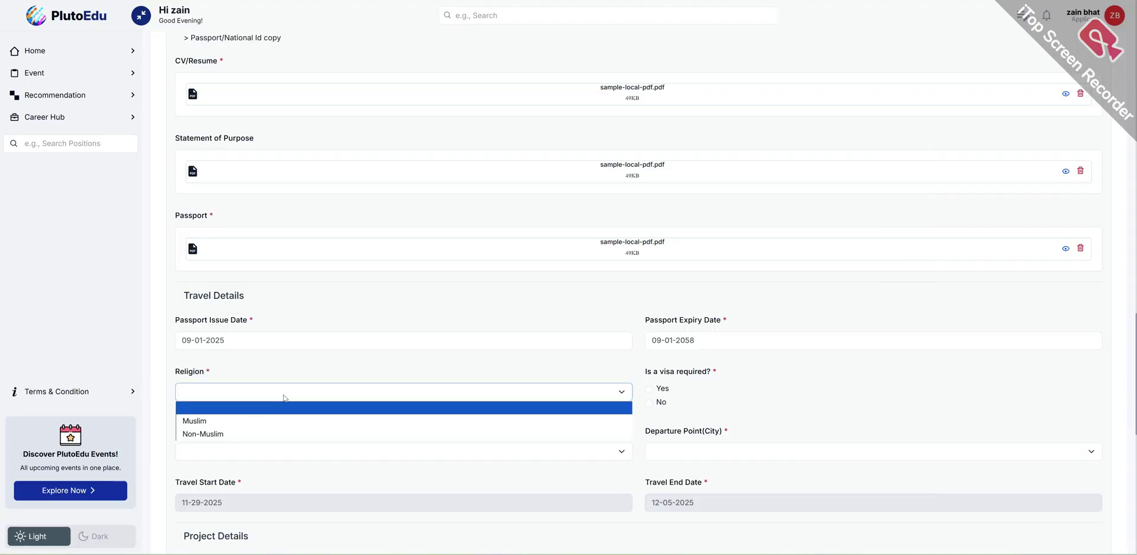
pyautogui.click(239, 419)
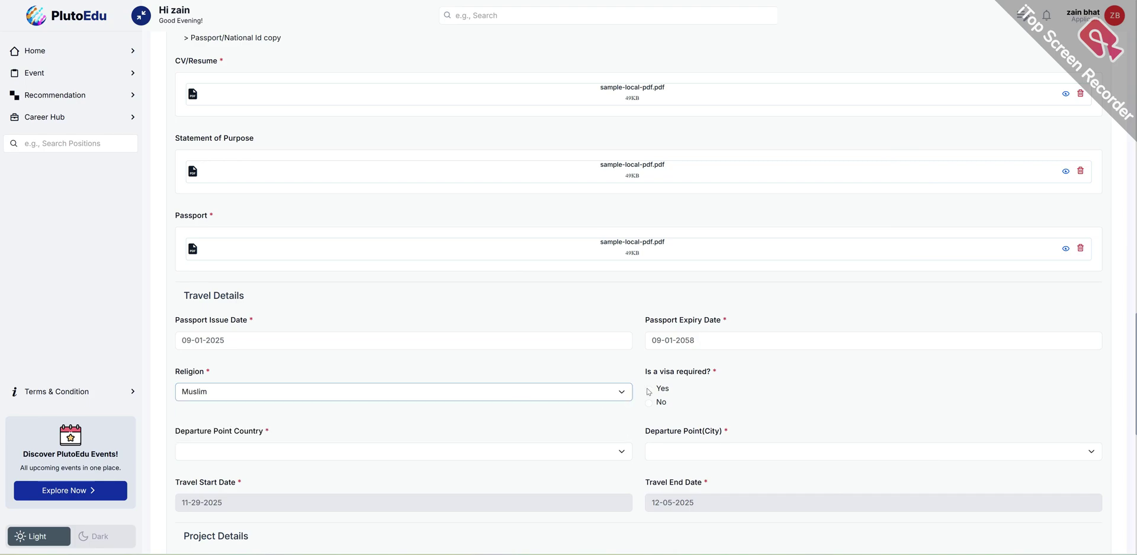
pyautogui.click(649, 389)
# - Set the departure country to India and the city to Delhi
pyautogui.scroll(-2, 525, 413)
pyautogui.click(227, 344)
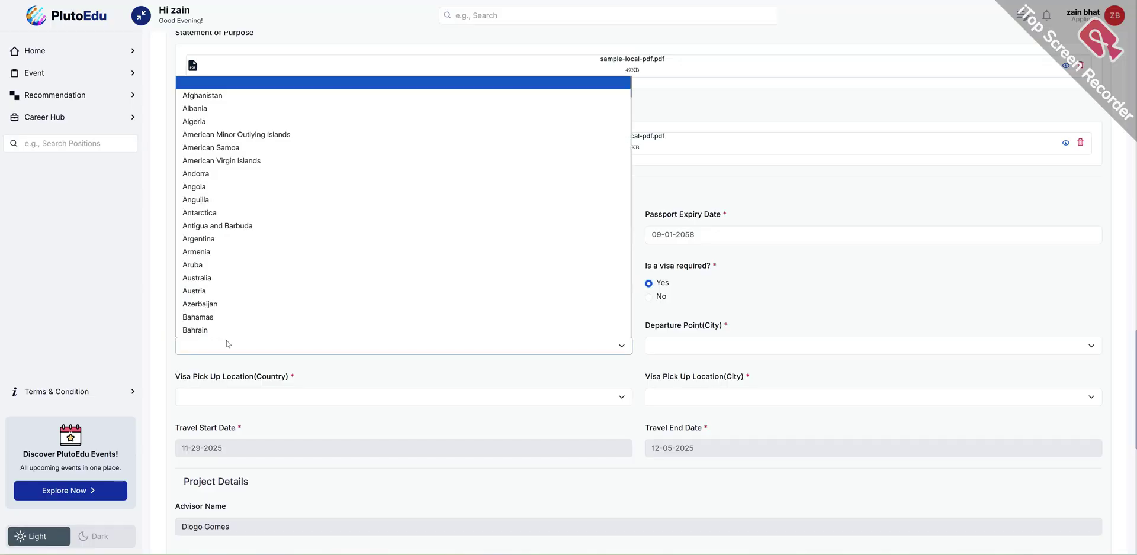
pyautogui.write('in')
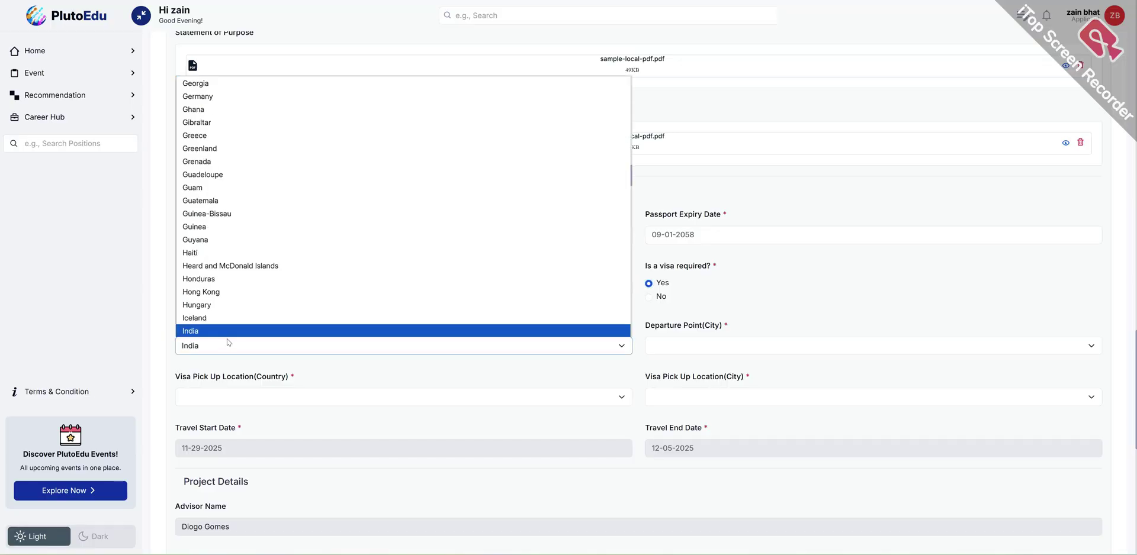
pyautogui.click(234, 332)
pyautogui.click(709, 355)
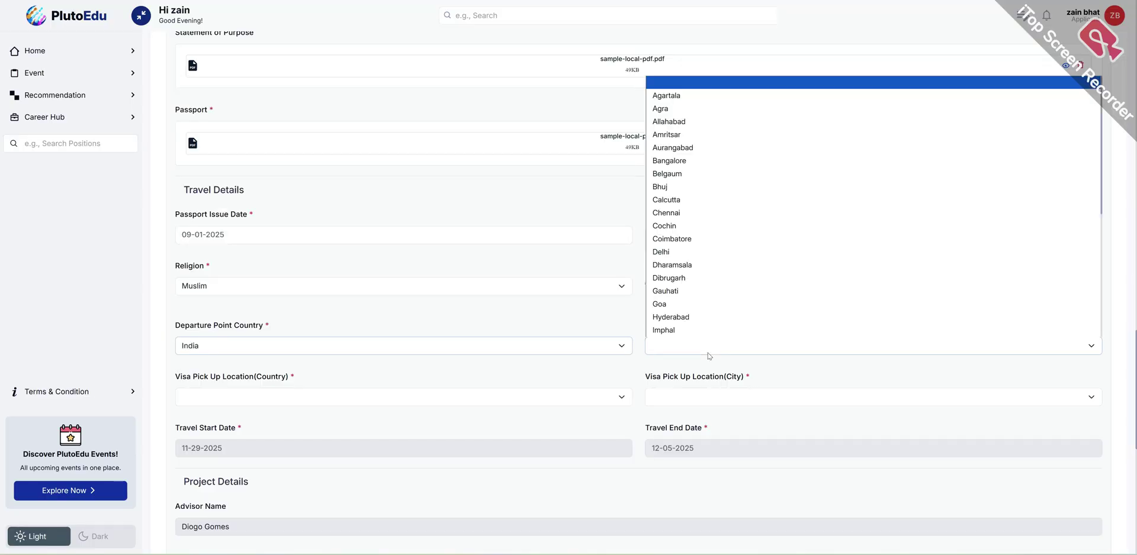
pyautogui.click(666, 252)
# - Set the visa pick-up location to New Delhi, India
pyautogui.scroll(-1, 412, 405)
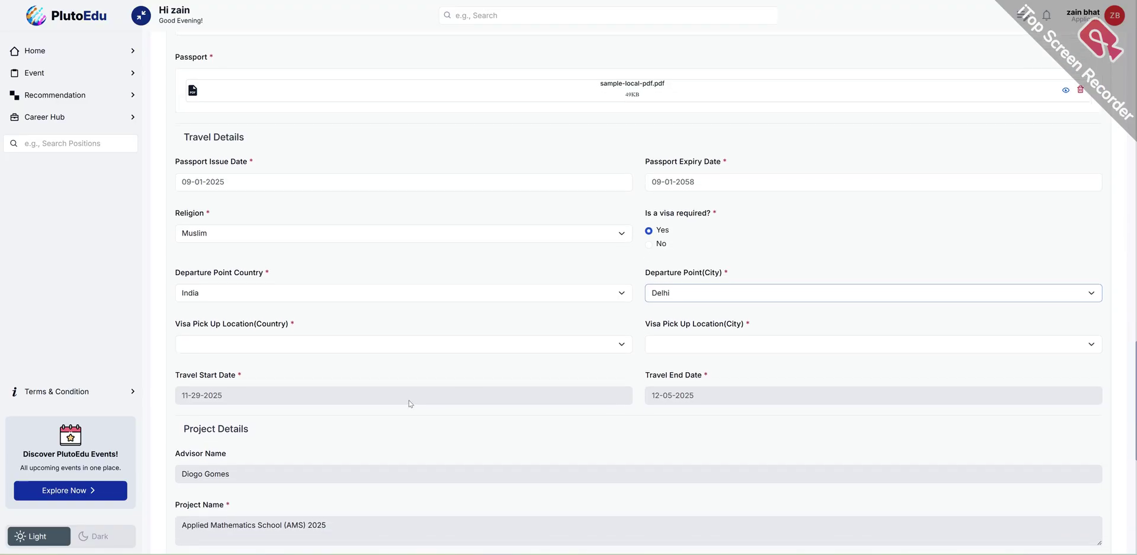
pyautogui.click(258, 352)
pyautogui.press('i')
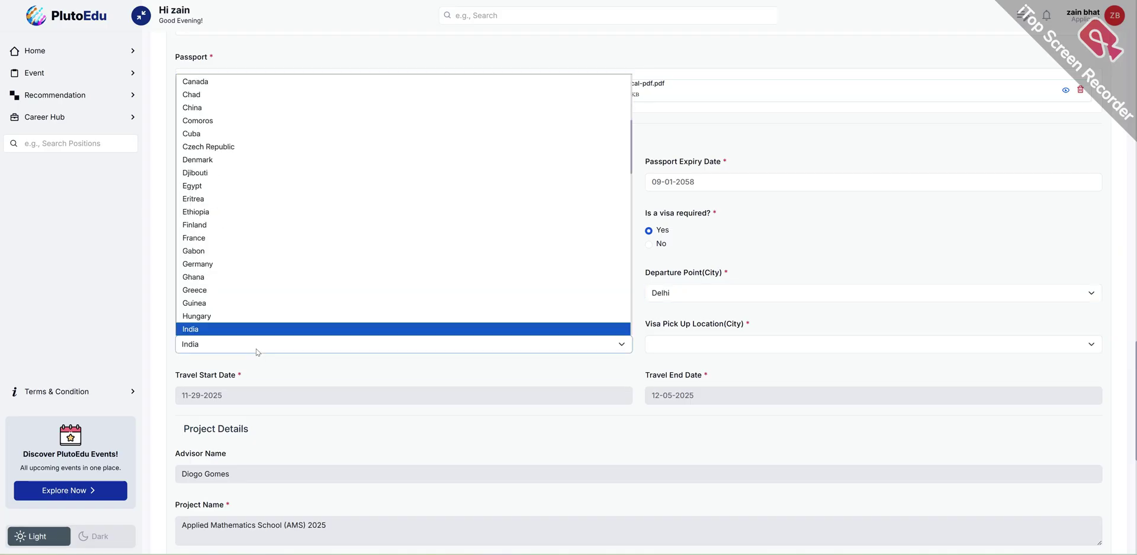
pyautogui.click(259, 327)
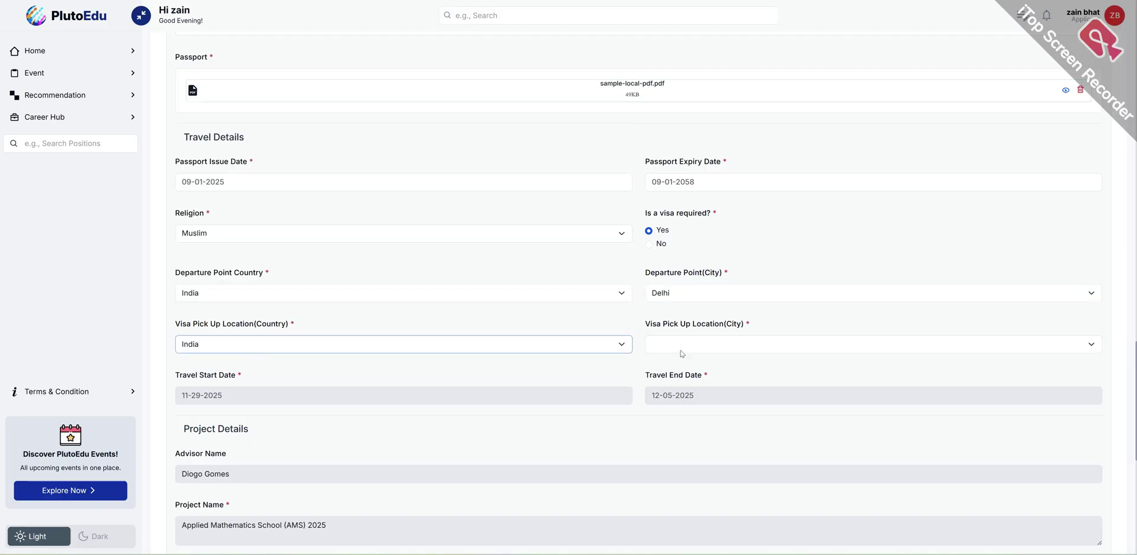
pyautogui.click(682, 350)
pyautogui.click(669, 386)
pyautogui.scroll(-2, 411, 365)
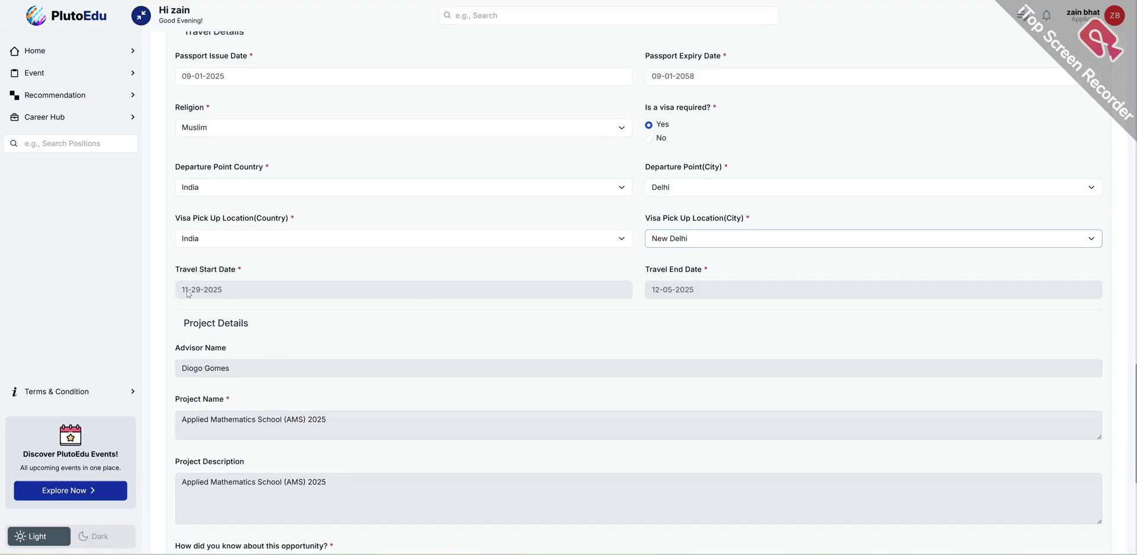
# - Pick Social Media Post, tick the accuracy and data-consent declarations, and submit the form
pyautogui.scroll(-1, 286, 361)
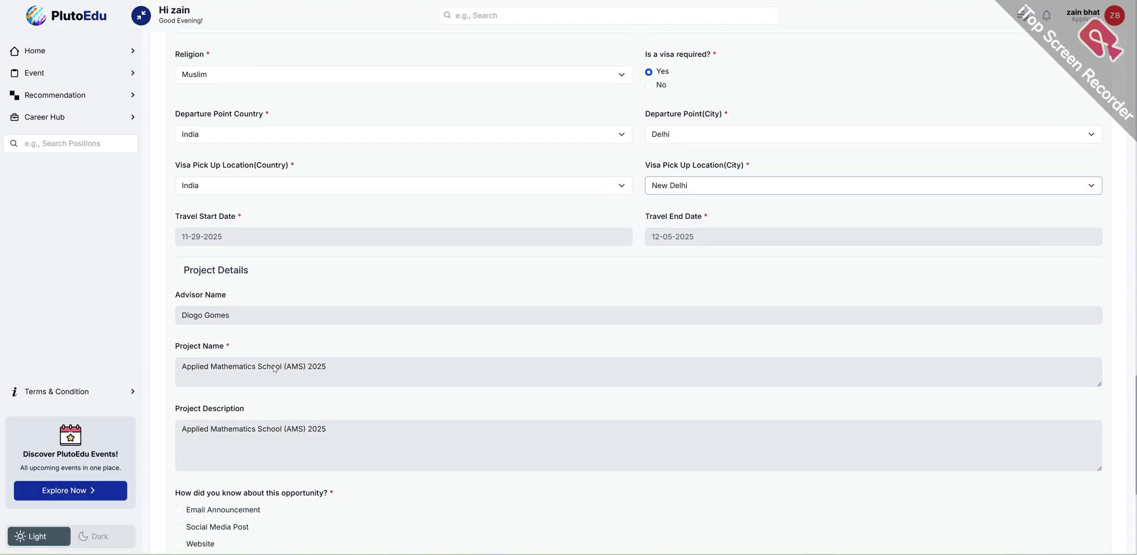
pyautogui.scroll(-4, 228, 331)
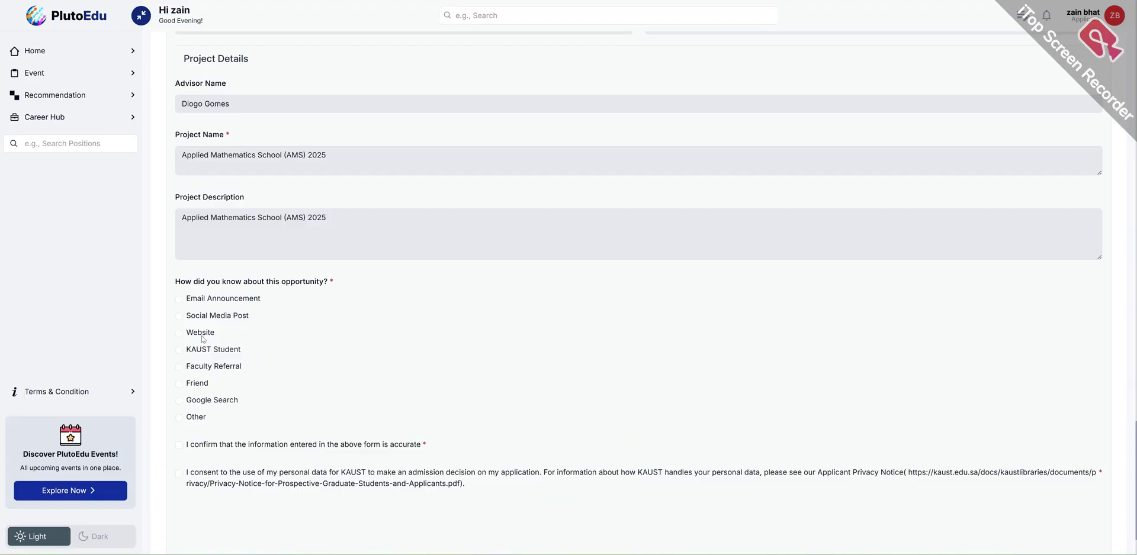
pyautogui.click(214, 317)
pyautogui.scroll(-1, 242, 352)
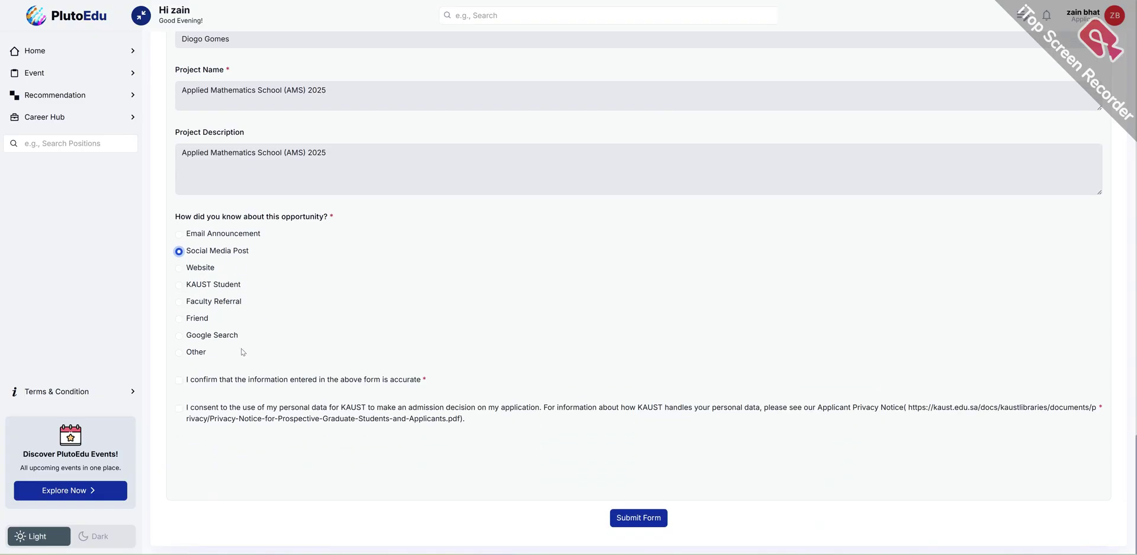
pyautogui.click(242, 384)
pyautogui.click(180, 411)
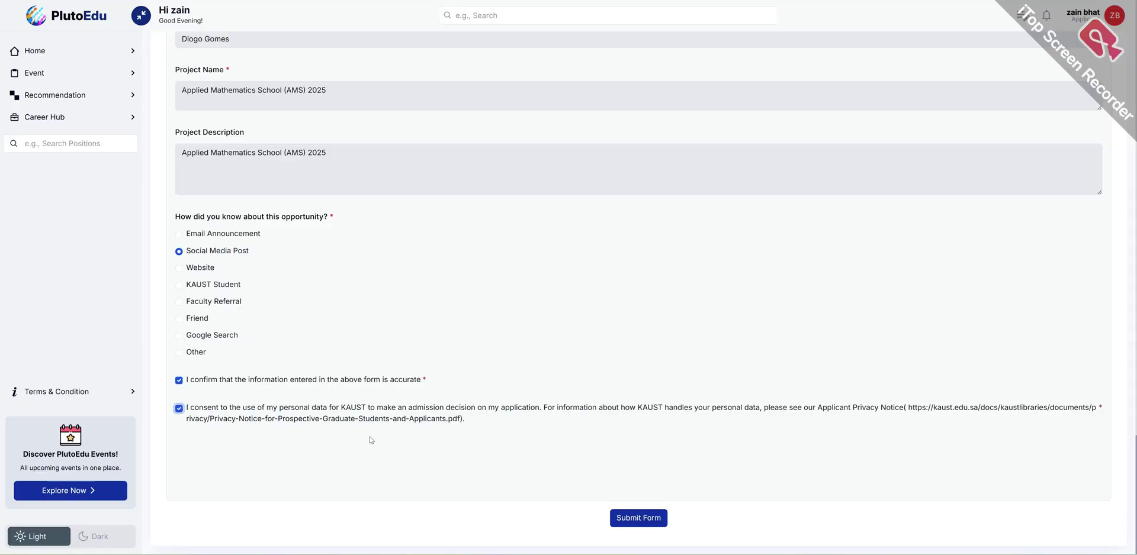
pyautogui.click(639, 514)
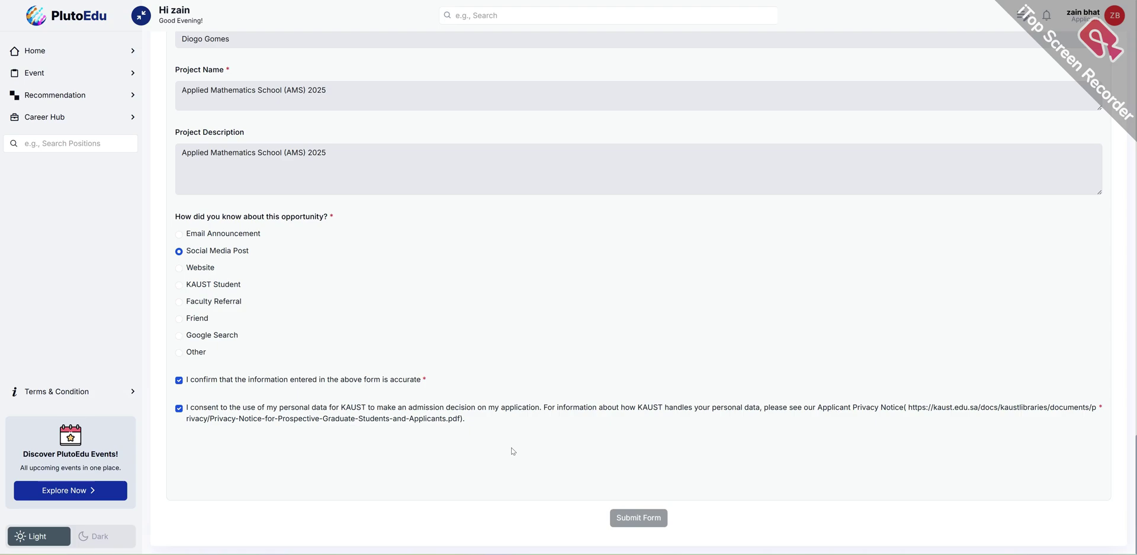
# - Scroll through the submitted AMS 2025 form, then open the Private Note panel
pyautogui.scroll(3, 526, 364)
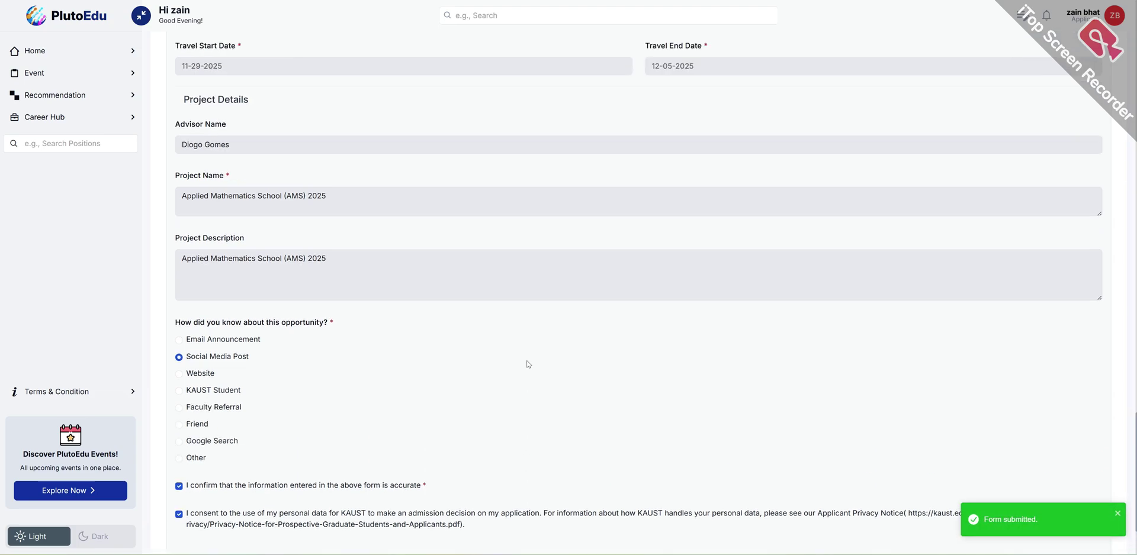
pyautogui.scroll(1, 528, 364)
pyautogui.scroll(6, 528, 364)
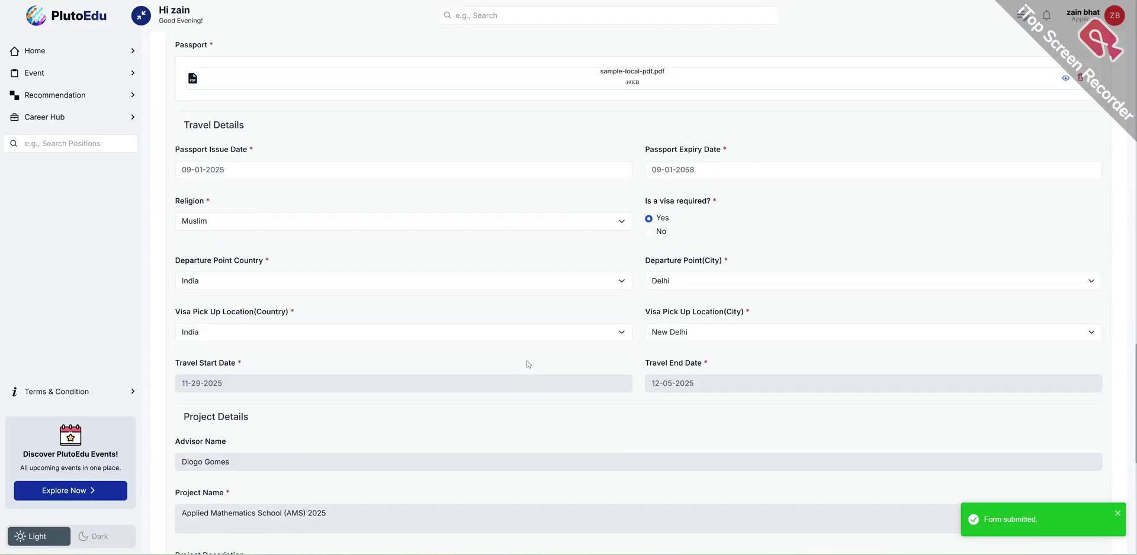
pyautogui.scroll(-9, 528, 364)
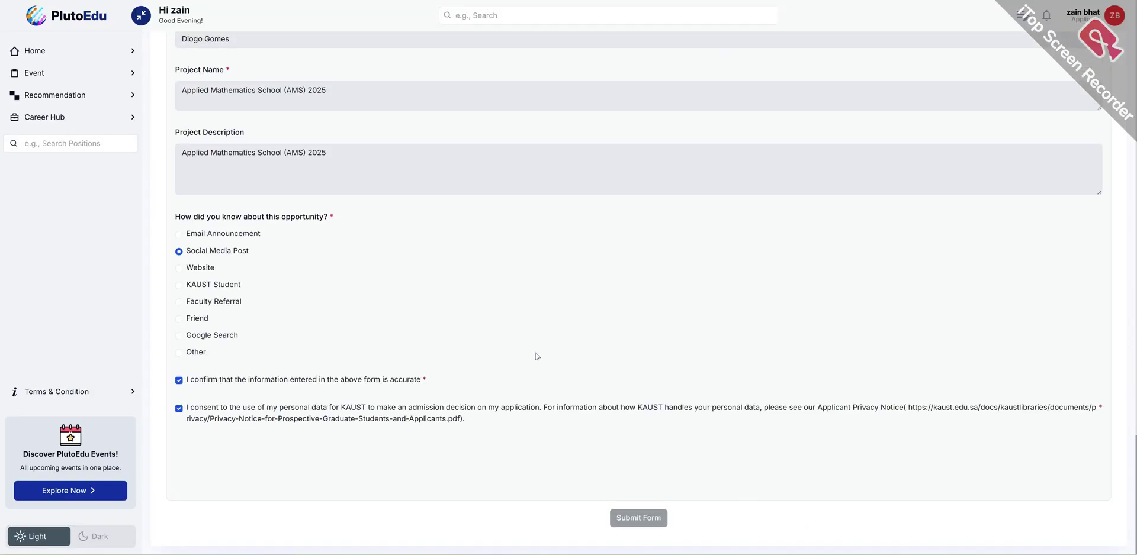
pyautogui.scroll(20, 687, 320)
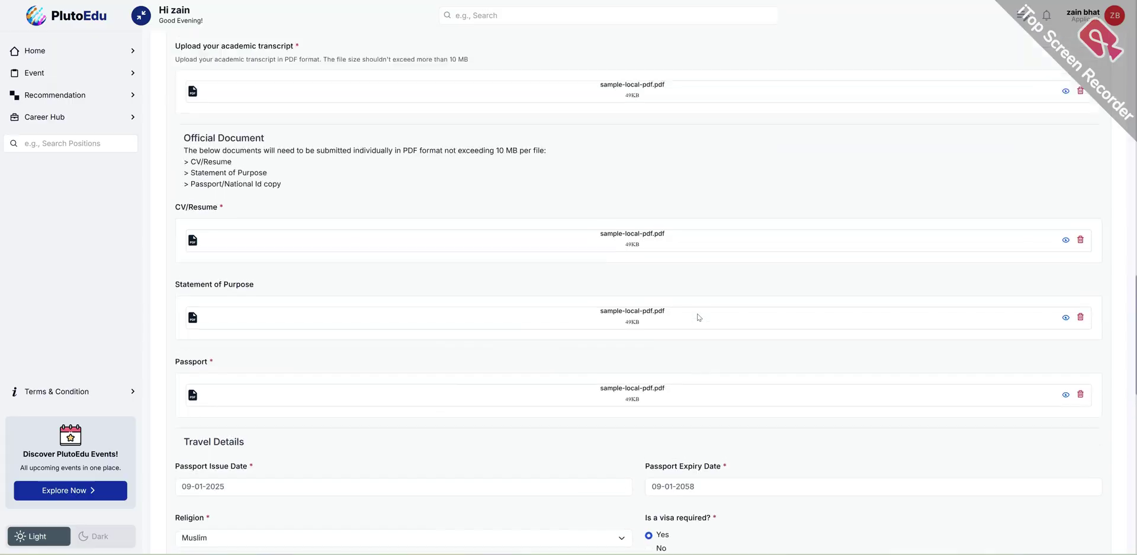
pyautogui.scroll(6, 701, 316)
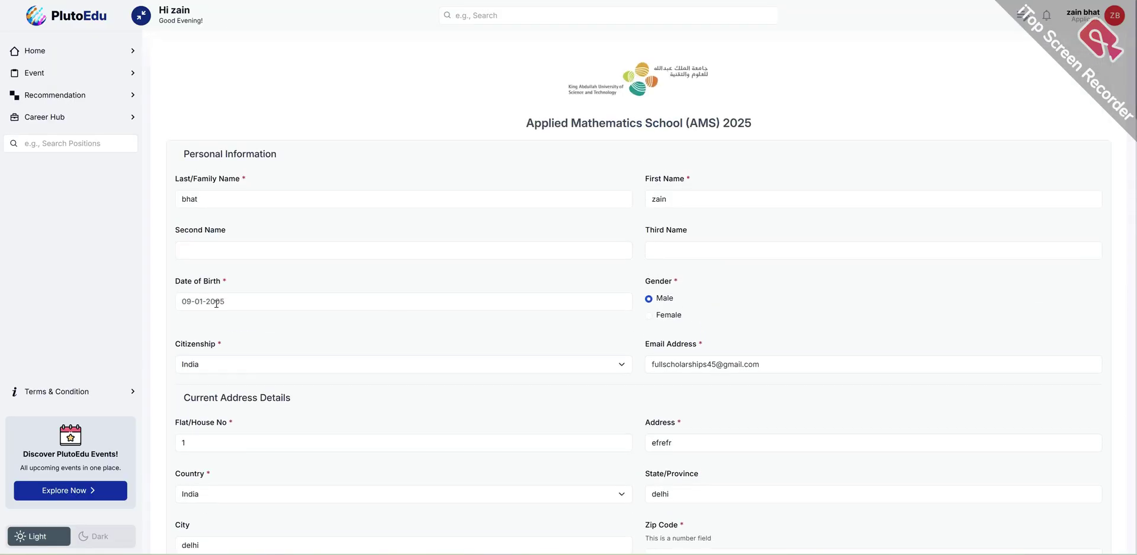
pyautogui.click(210, 251)
pyautogui.scroll(-20, 538, 254)
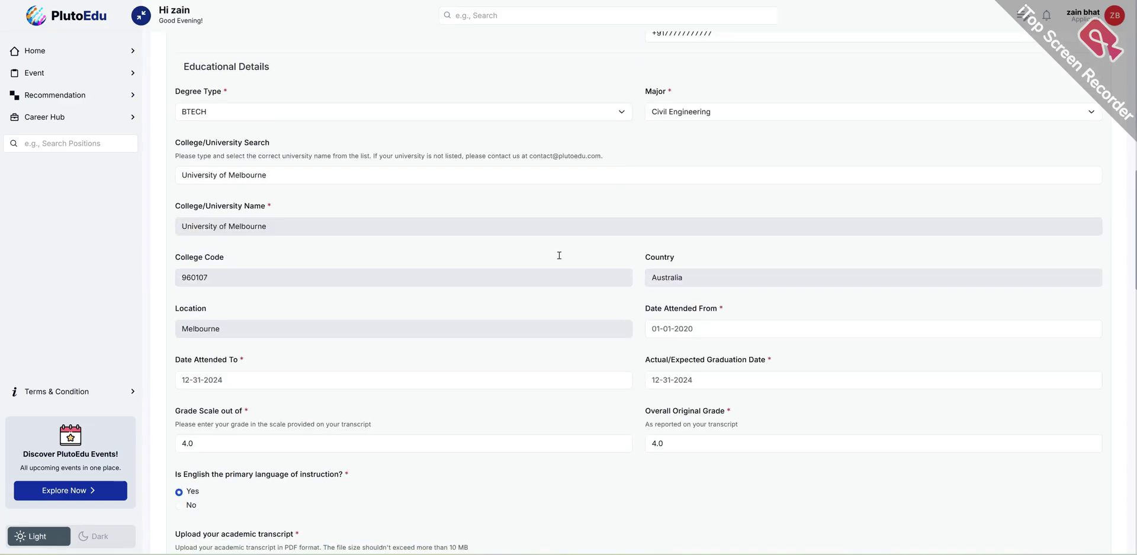
pyautogui.scroll(-1, 777, 370)
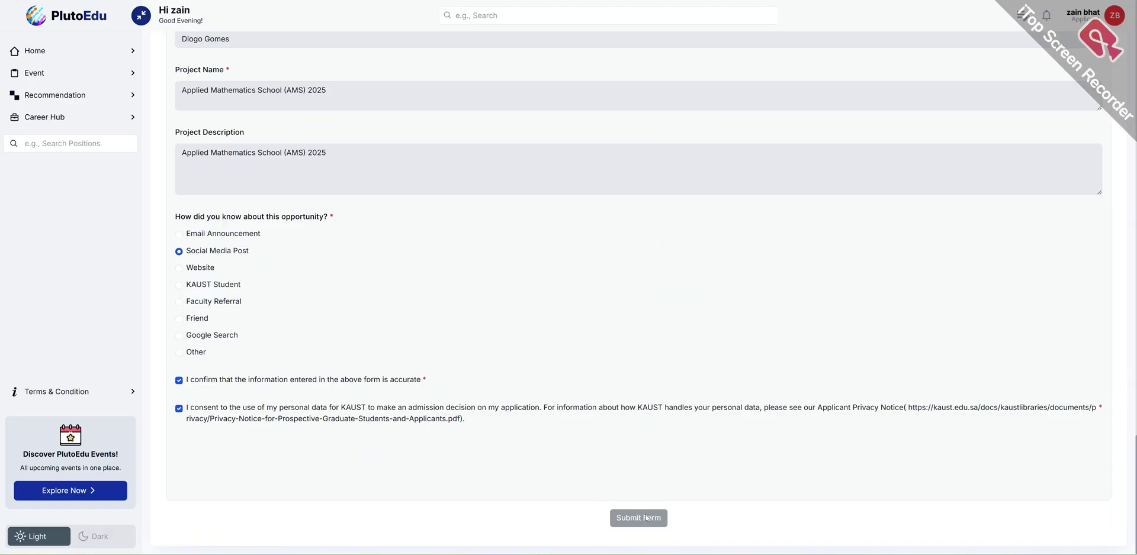
pyautogui.scroll(20, 646, 501)
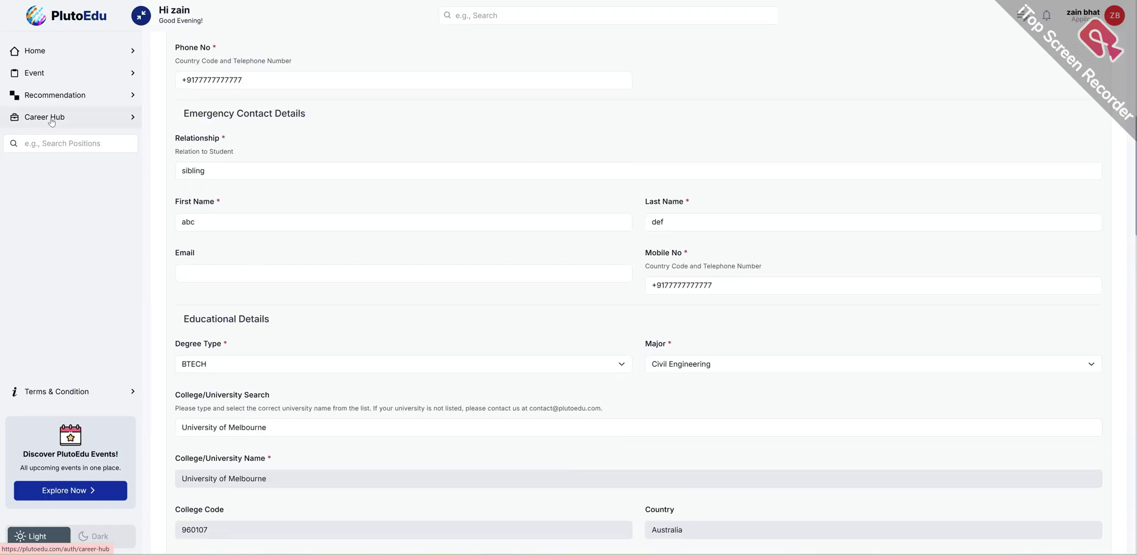
pyautogui.scroll(12, 343, 296)
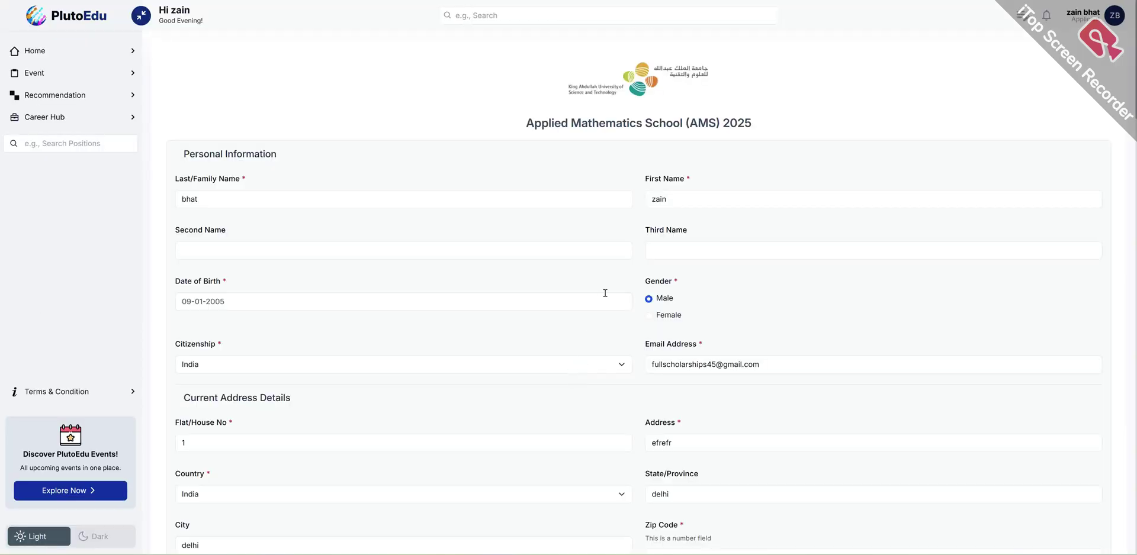
pyautogui.scroll(-20, 605, 293)
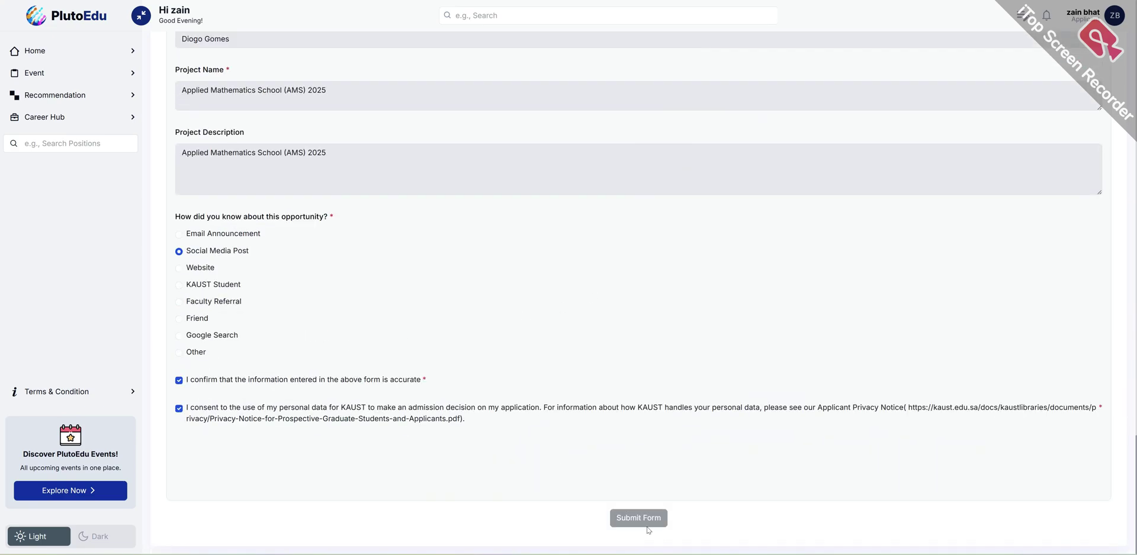
pyautogui.scroll(20, 989, 395)
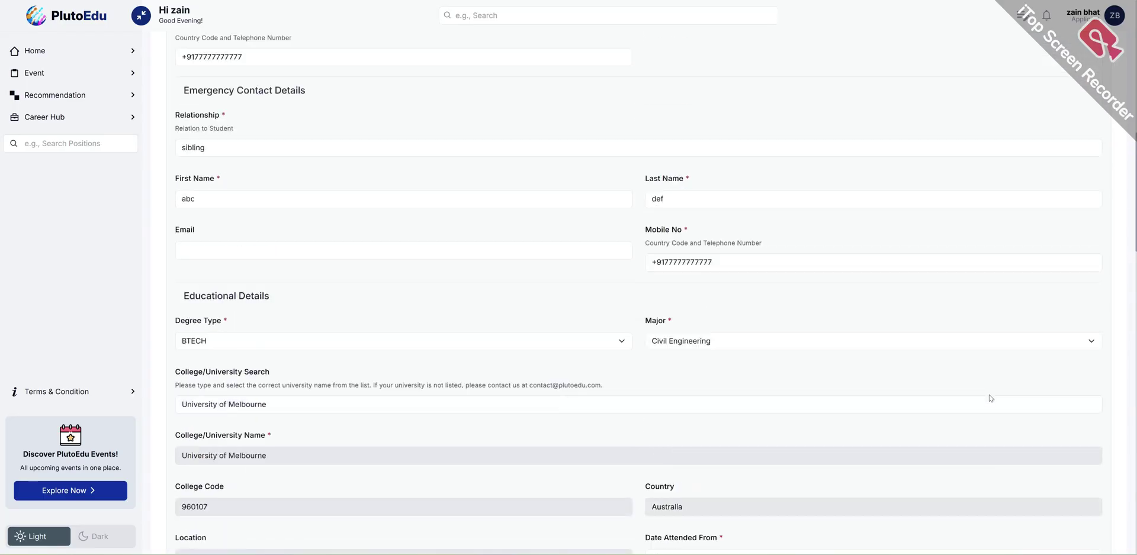
pyautogui.click(1017, 13)
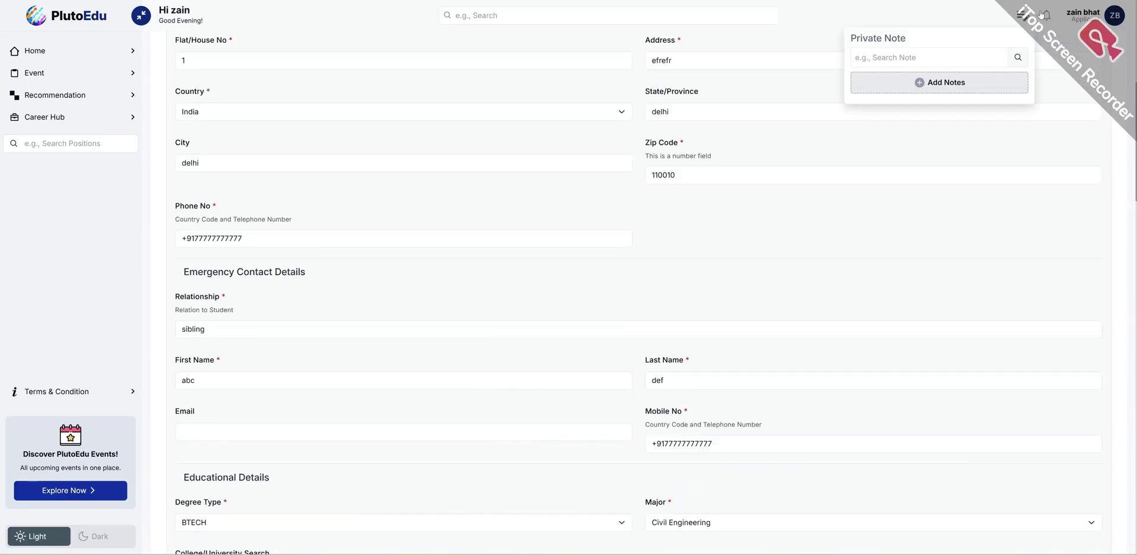
# - From the Home dashboard, open the Submitted AMS 2025 application with its view icon
pyautogui.click(1097, 16)
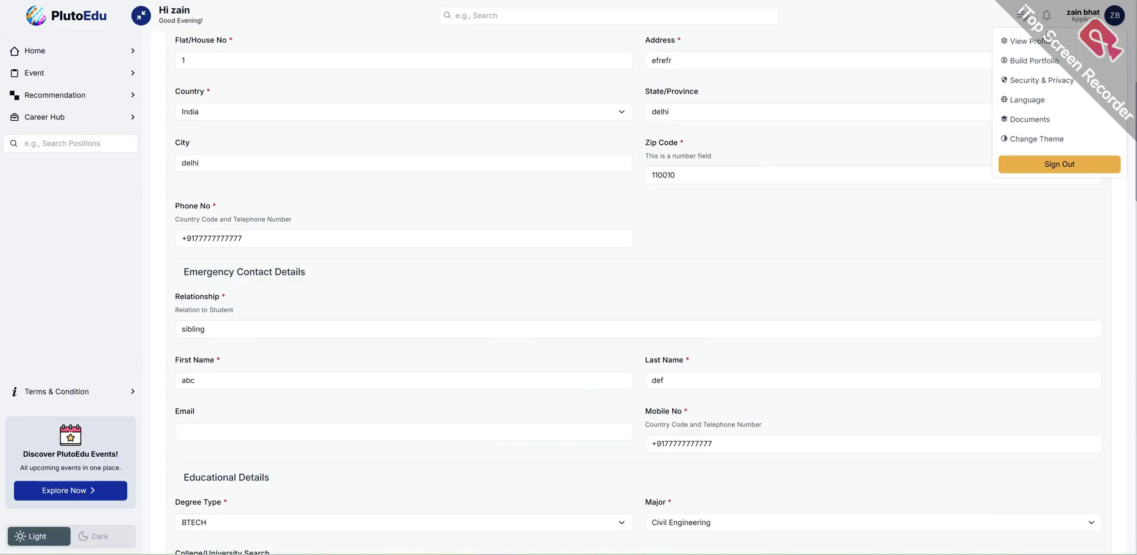
pyautogui.click(86, 52)
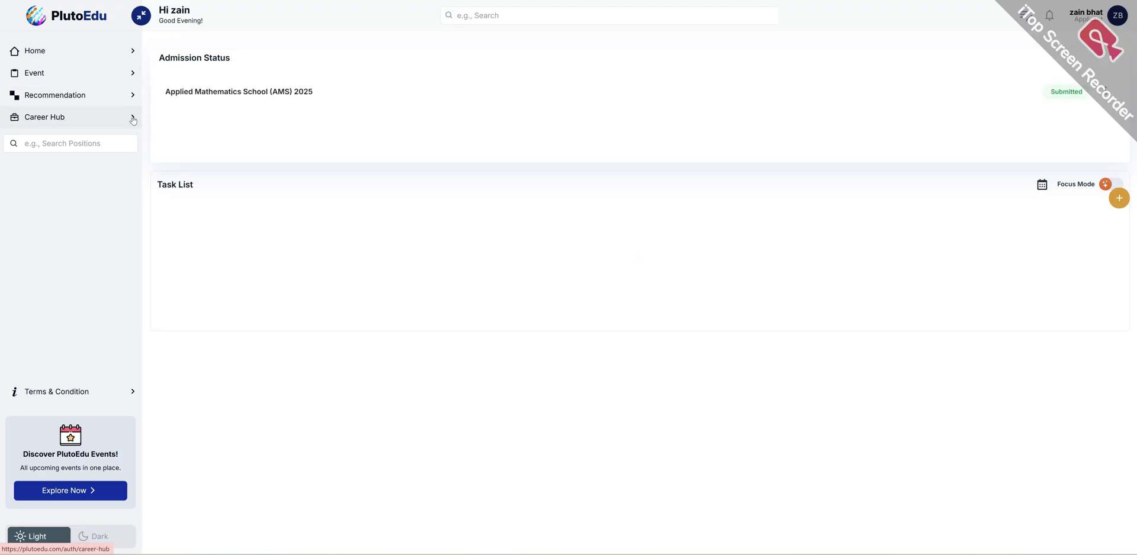
pyautogui.click(304, 94)
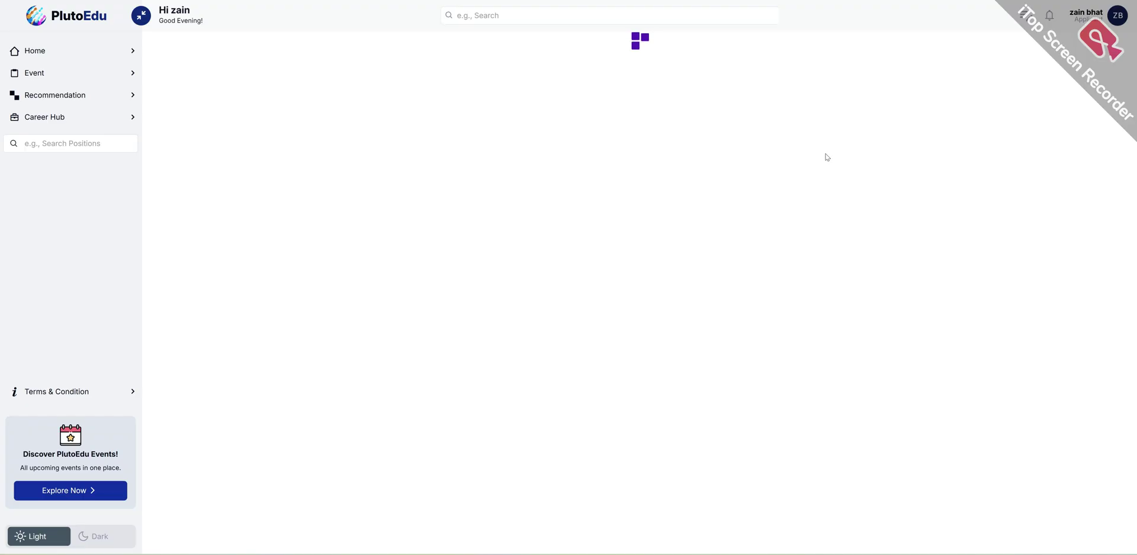
pyautogui.click(62, 54)
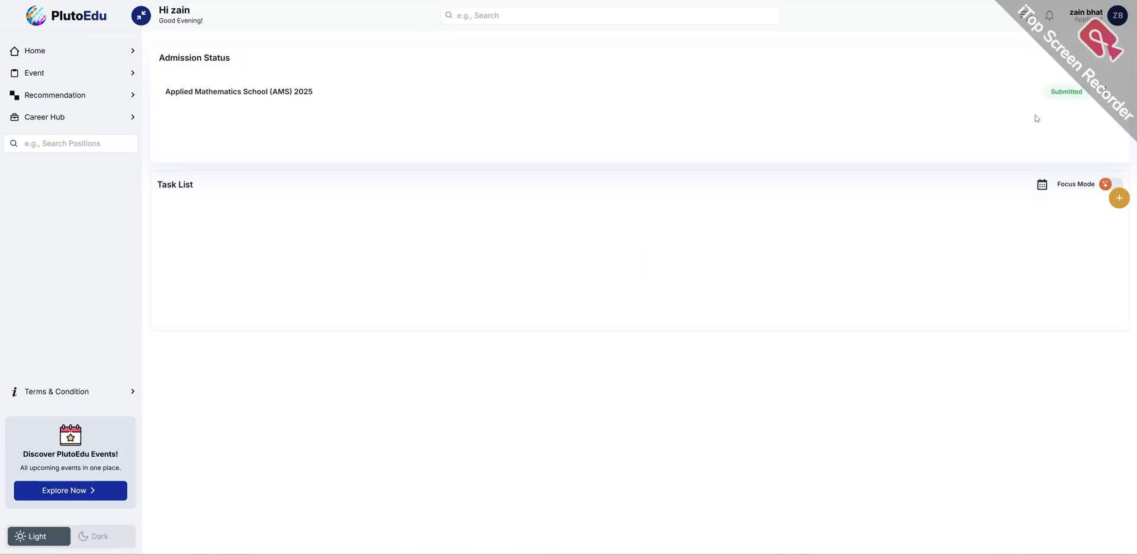
pyautogui.click(1102, 95)
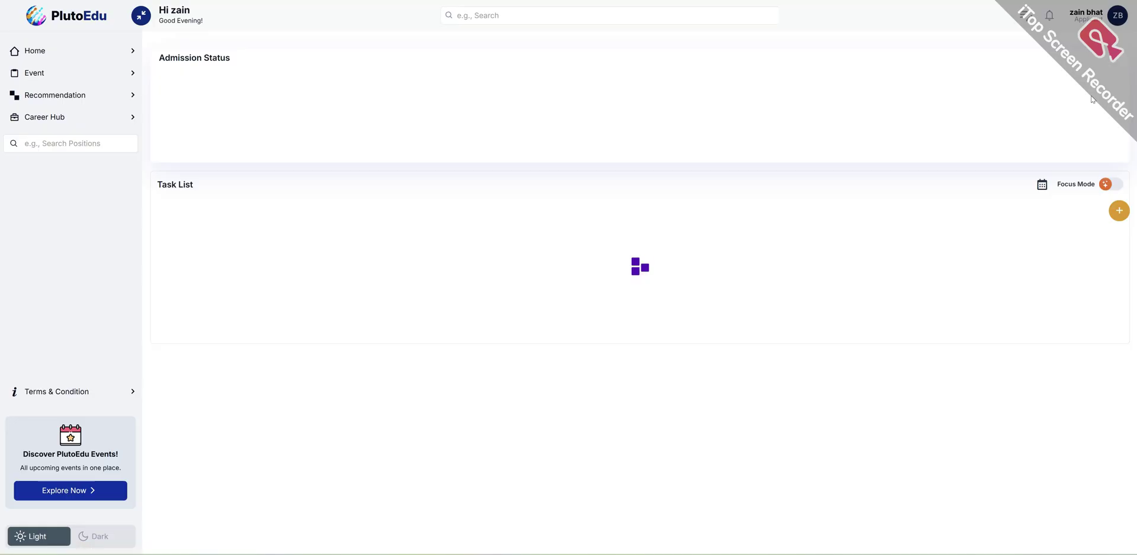
pyautogui.click(1107, 93)
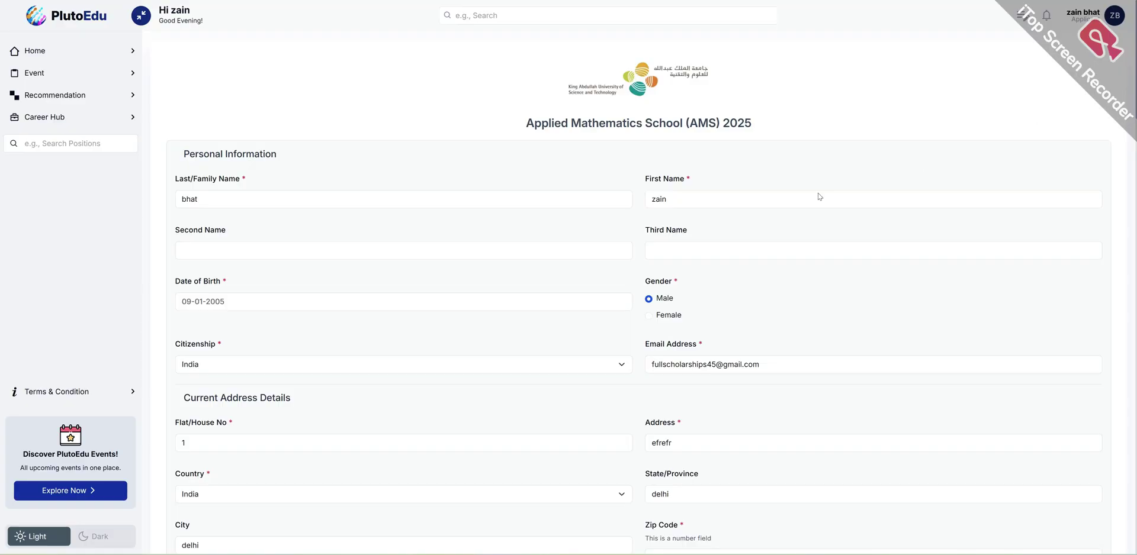
# - Scroll down to Submit Form and back up, then switch to the FullScholarships article
pyautogui.scroll(-15, 766, 284)
pyautogui.scroll(-20, 766, 285)
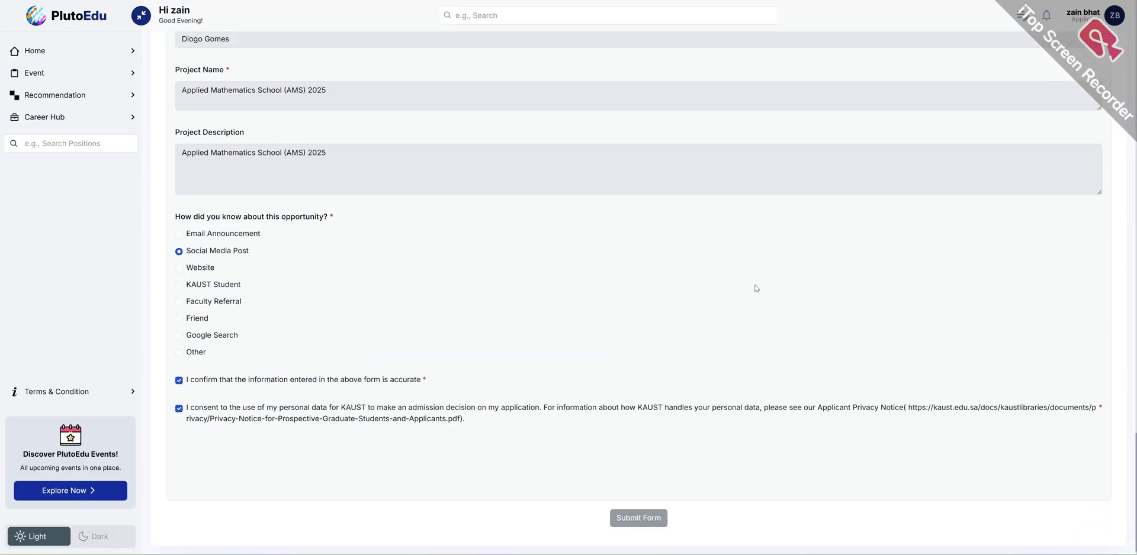
pyautogui.scroll(20, 753, 290)
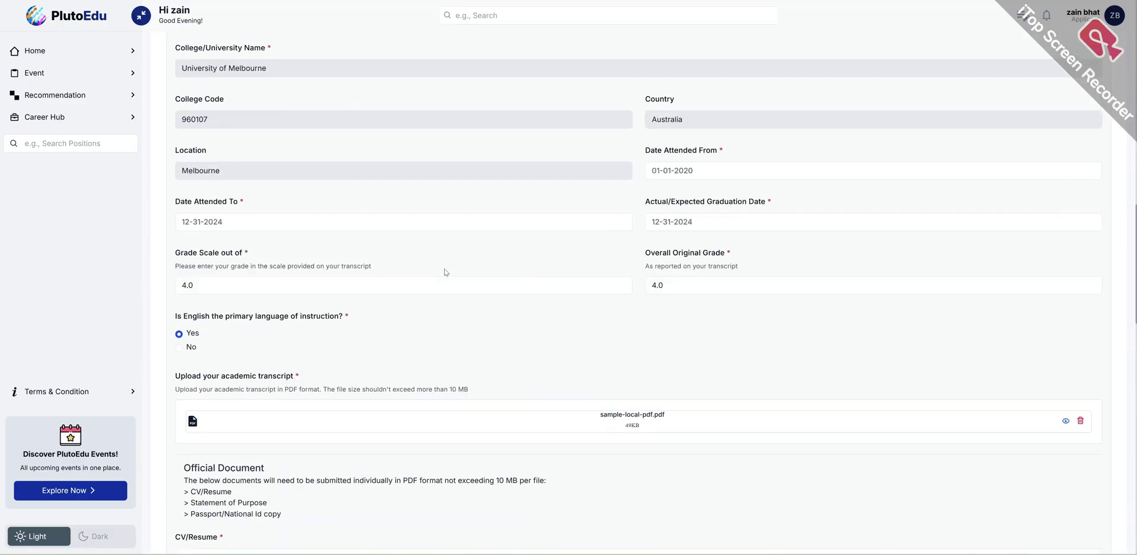
pyautogui.scroll(5, 318, 164)
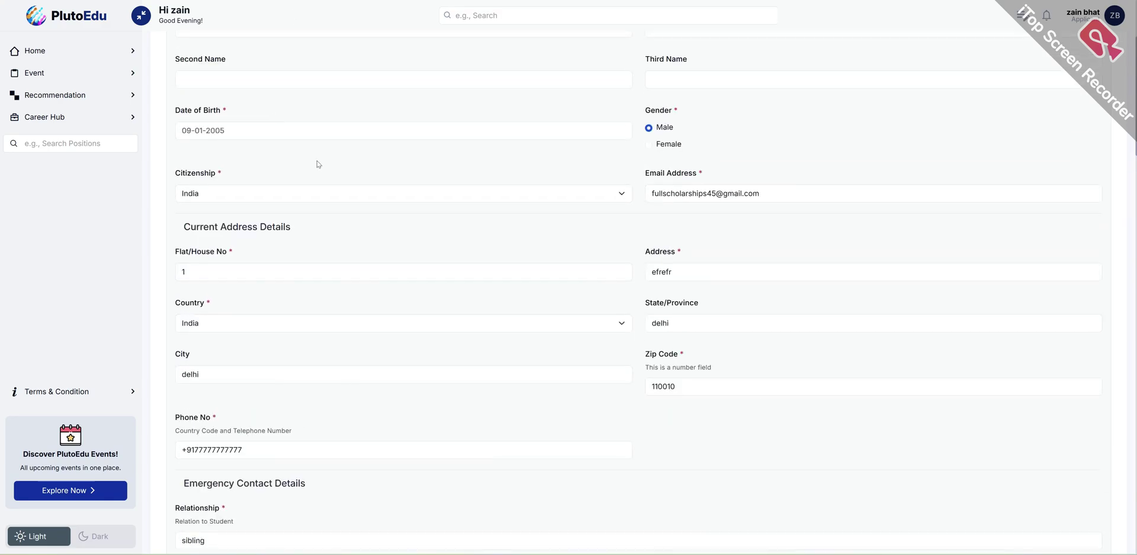
pyautogui.hotkey('alt', 'Tab')
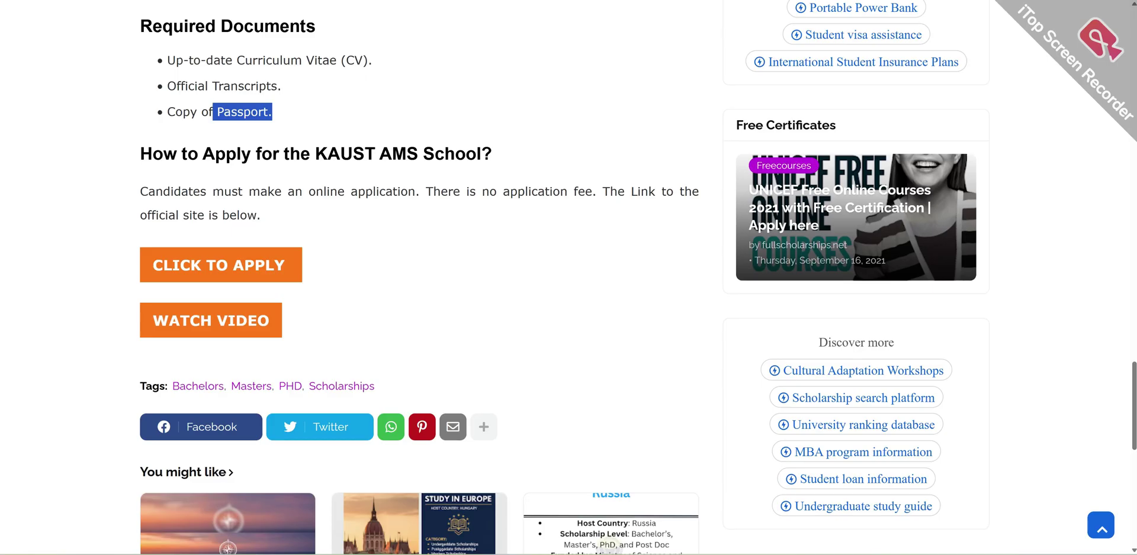
pyautogui.scroll(15, 159, 77)
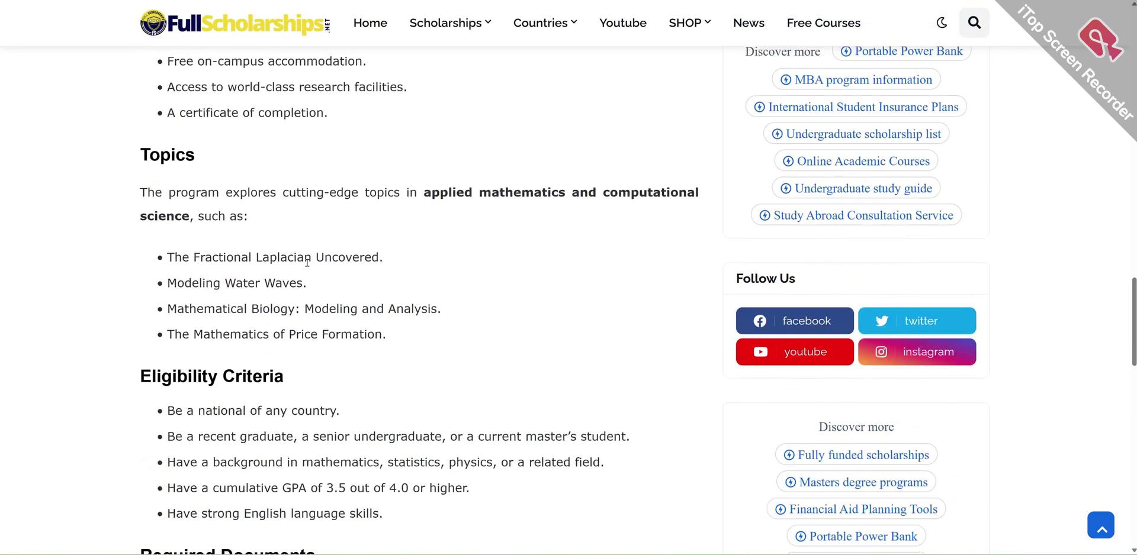
pyautogui.scroll(5, 311, 259)
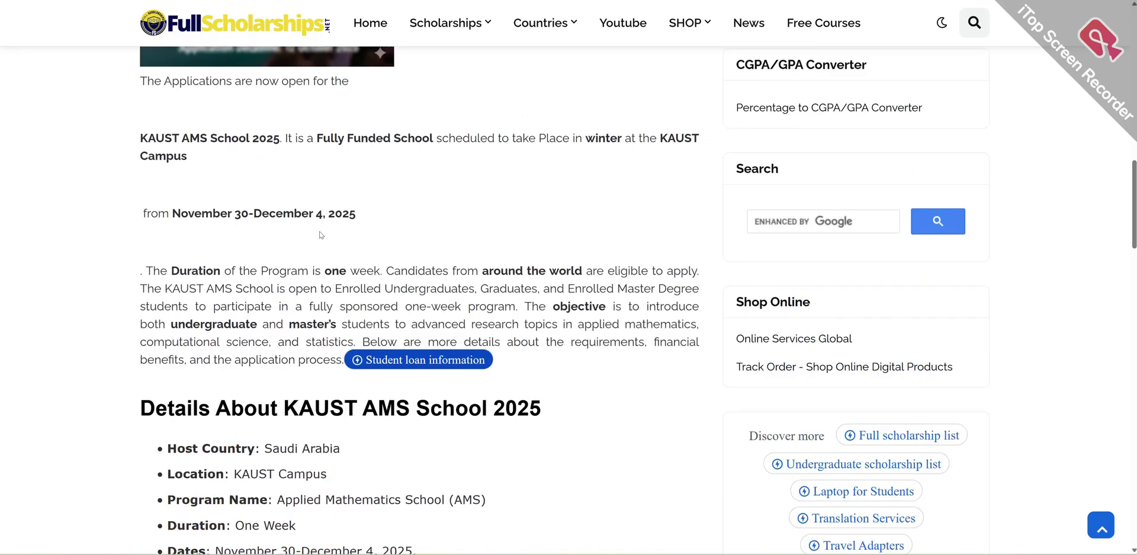
pyautogui.scroll(3, 320, 235)
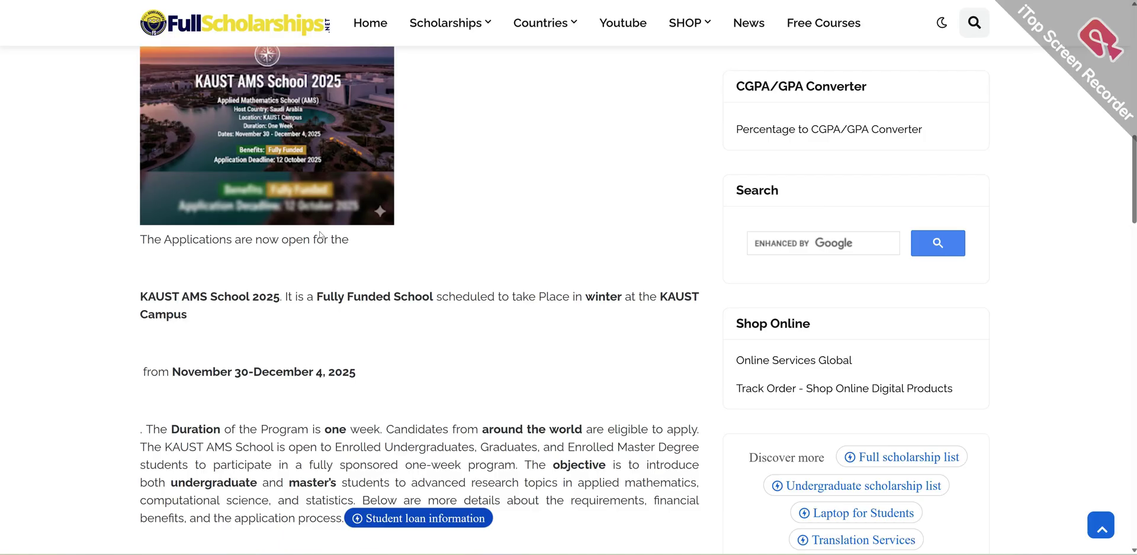
pyautogui.scroll(1, 314, 240)
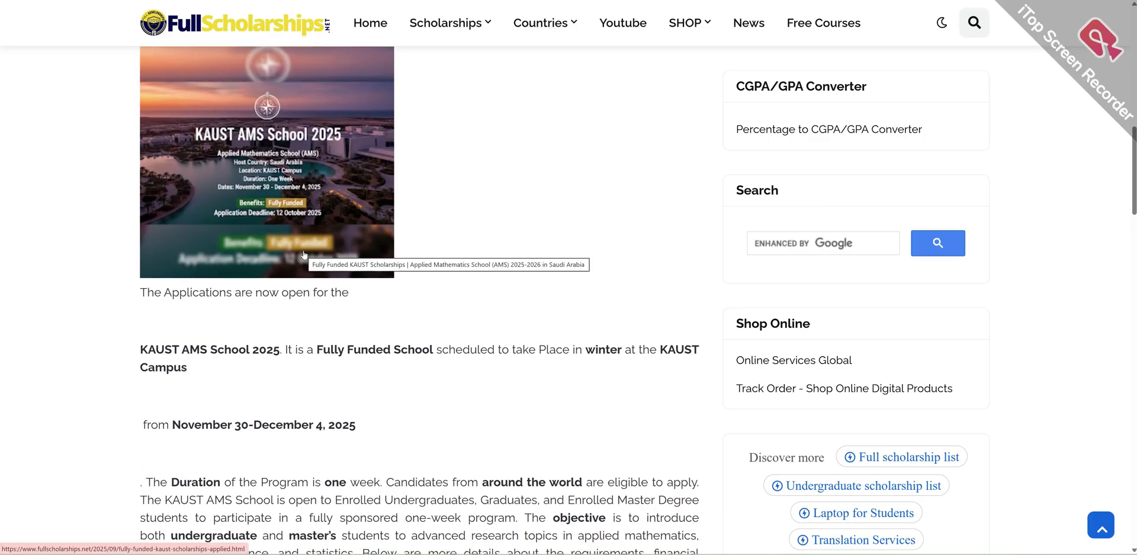
pyautogui.scroll(8, 355, 332)
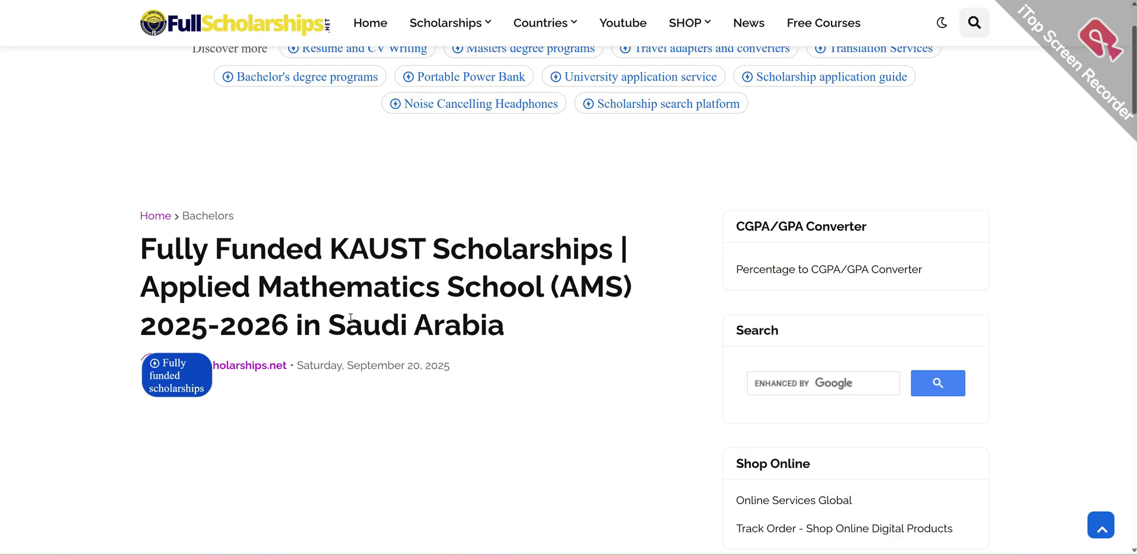
pyautogui.scroll(2, 351, 318)
pyautogui.scroll(-20, 351, 321)
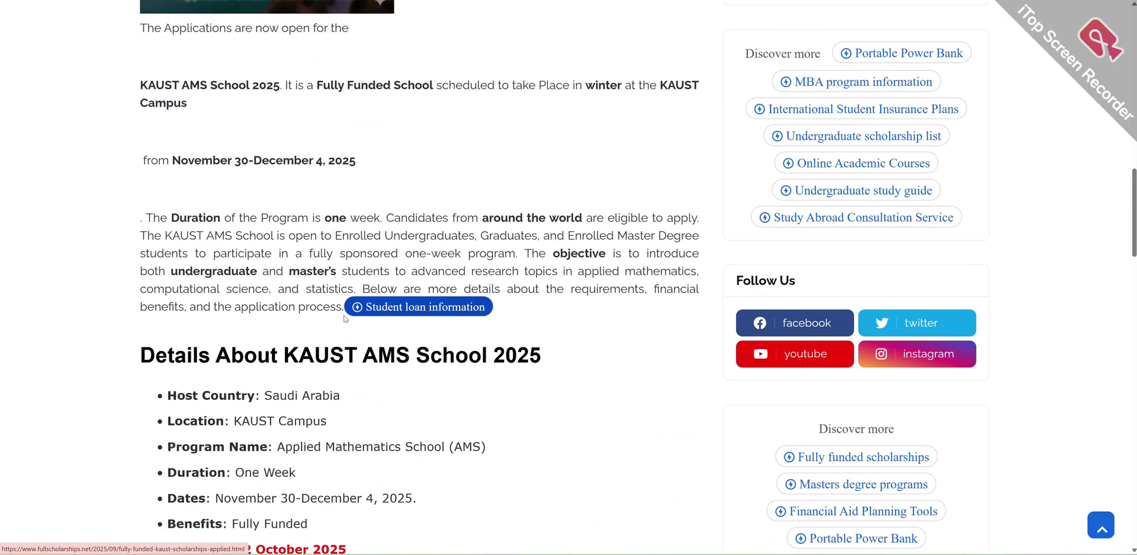
pyautogui.scroll(-8, 345, 319)
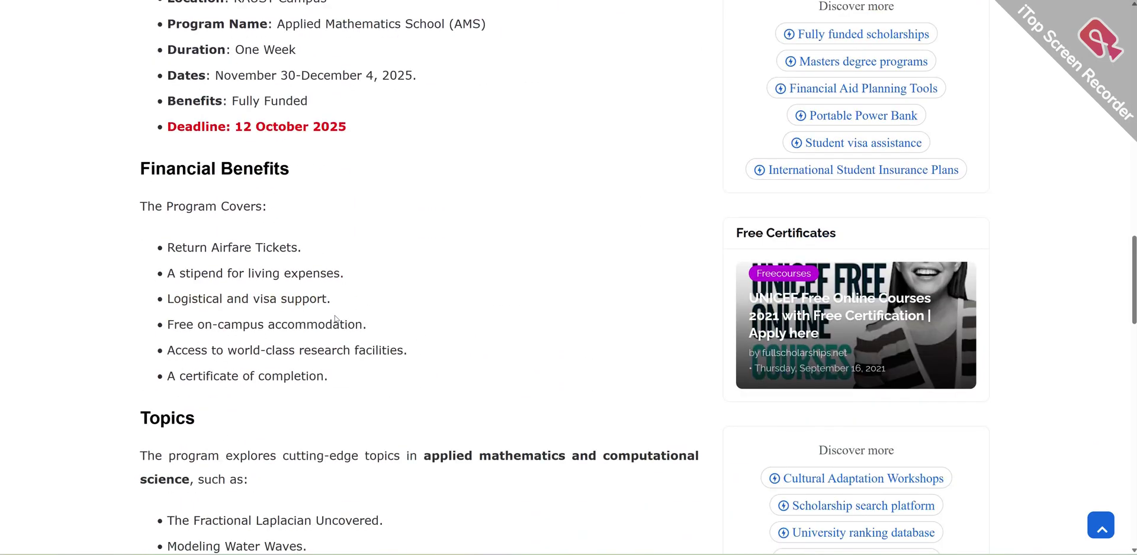
pyautogui.scroll(-3, 335, 320)
pyautogui.scroll(-2, 333, 327)
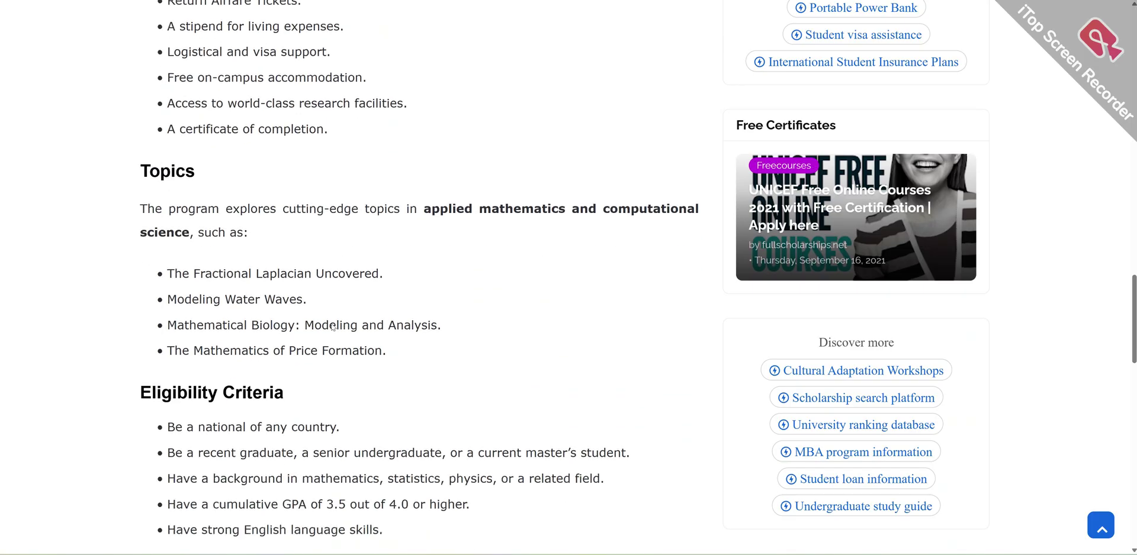
pyautogui.scroll(-1, 332, 328)
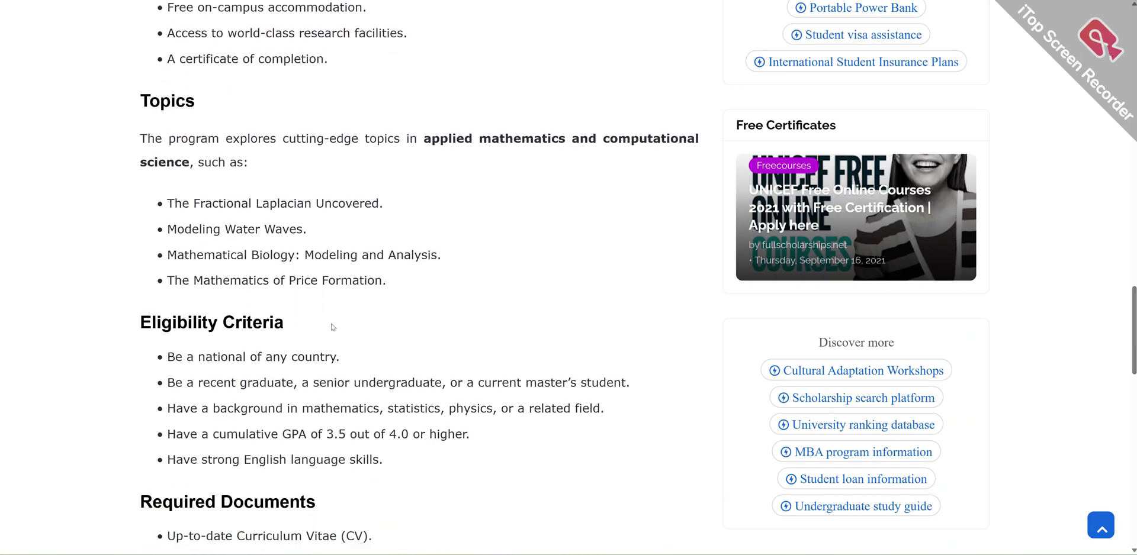
pyautogui.scroll(-2, 332, 327)
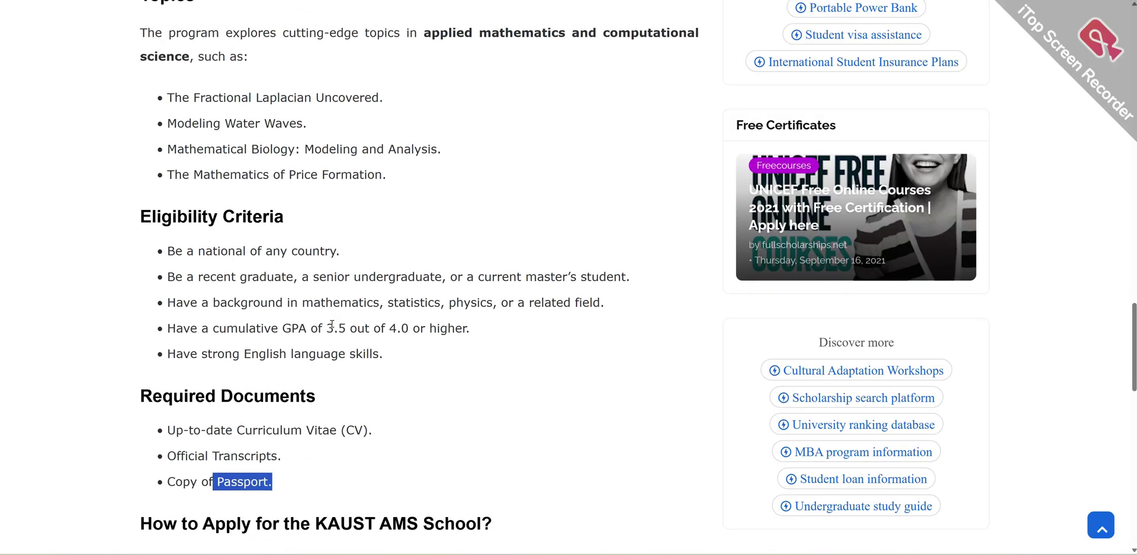
pyautogui.moveTo(418, 169); pyautogui.dragTo(164, 96)
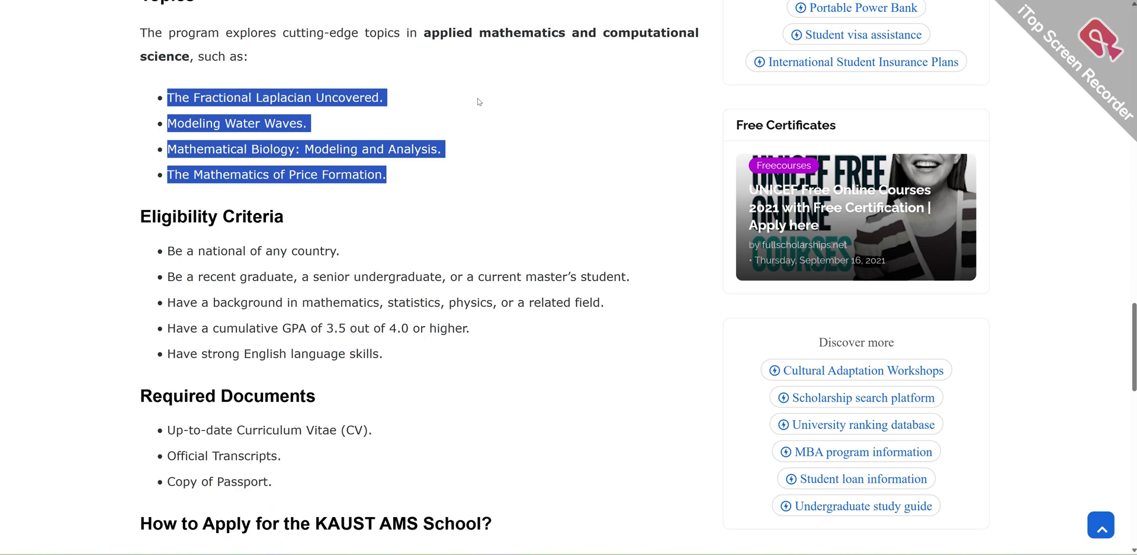
pyautogui.click(483, 139)
pyautogui.scroll(-7, 438, 214)
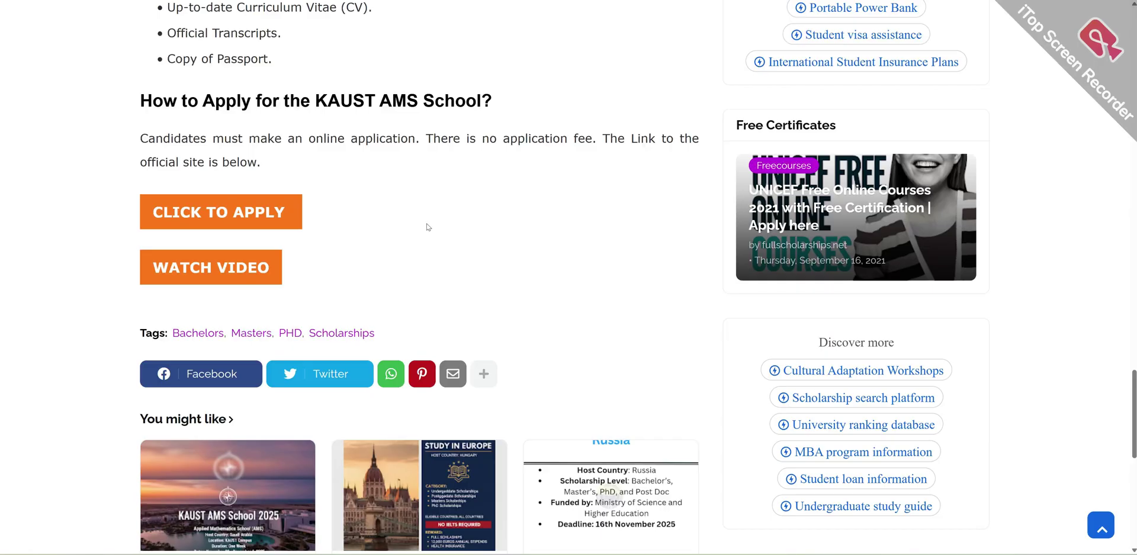
pyautogui.scroll(16, 428, 226)
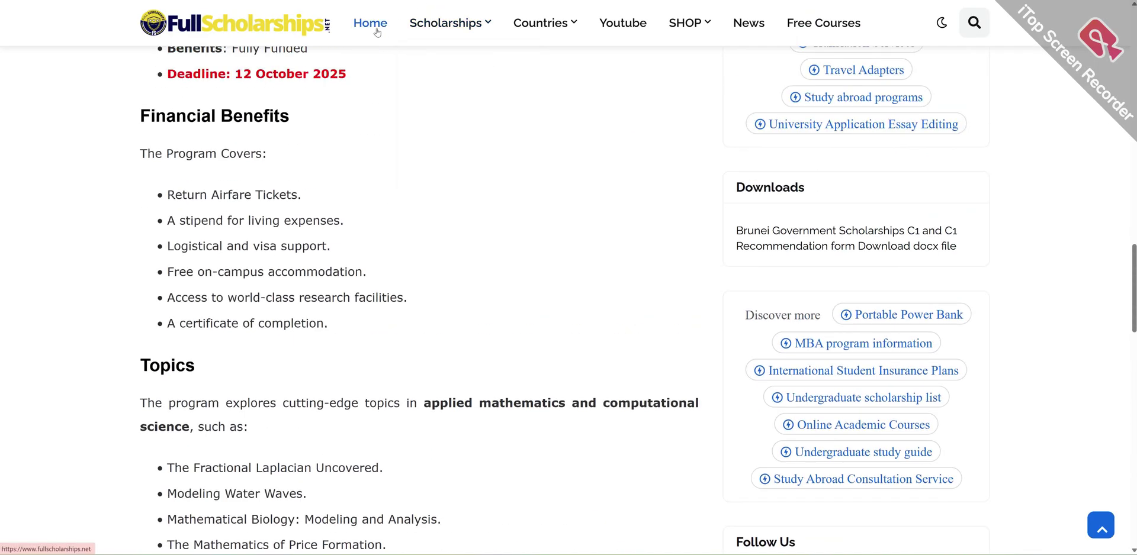
# - Browse Latest Opportunities and Free Courses on the FullScholarships home page, then switch to the YouTube tab
pyautogui.click(377, 33)
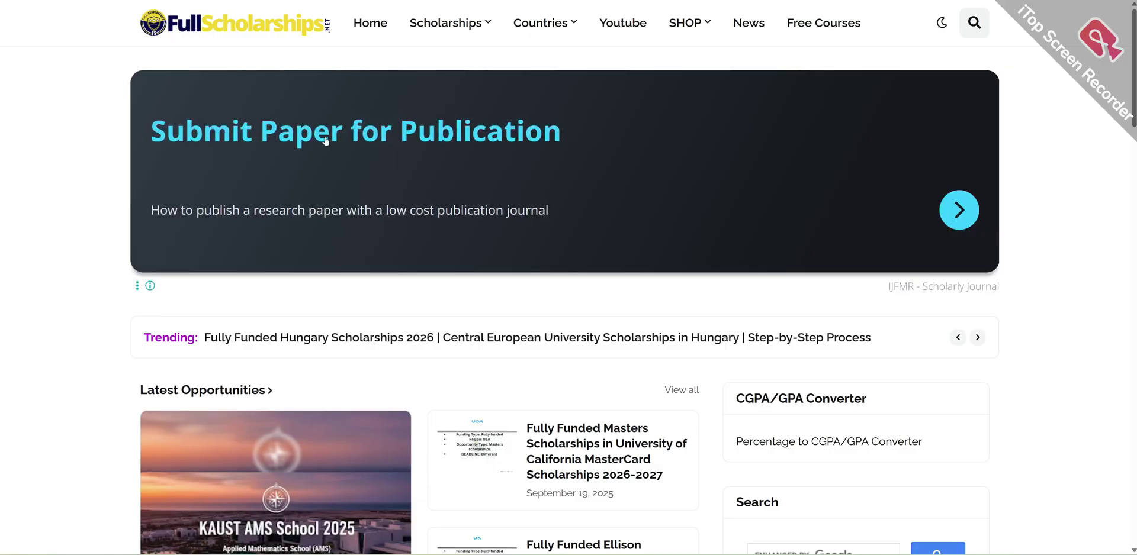
pyautogui.scroll(-3, 328, 189)
pyautogui.scroll(-1, 323, 202)
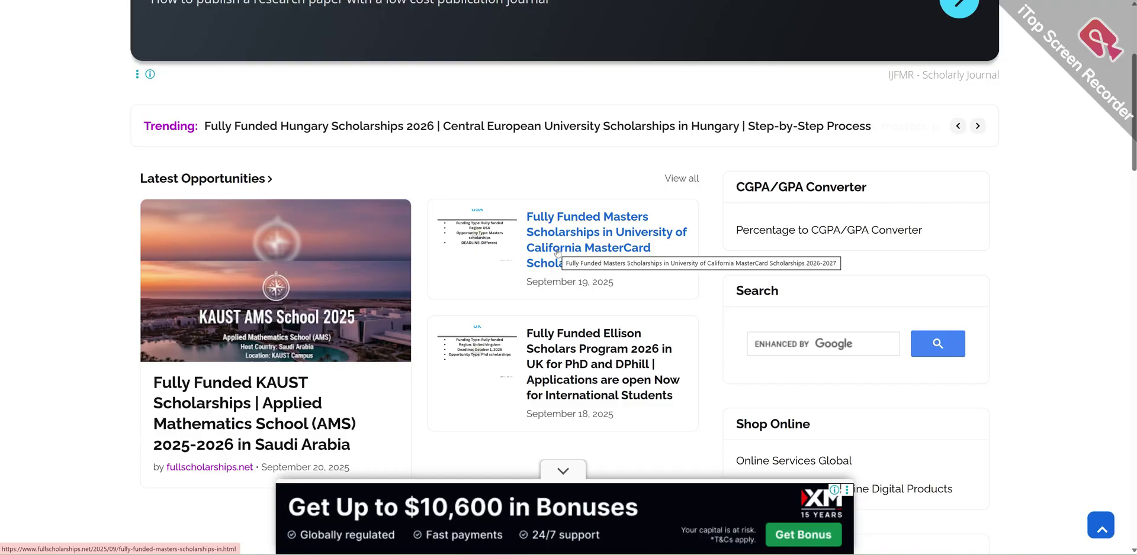
pyautogui.scroll(-2, 586, 232)
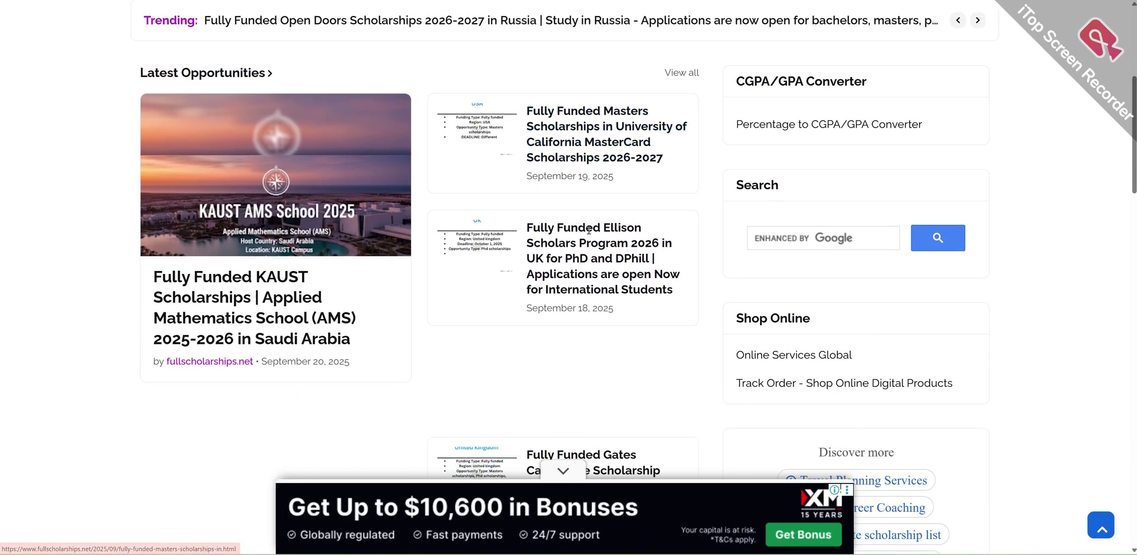
pyautogui.scroll(-4, 588, 239)
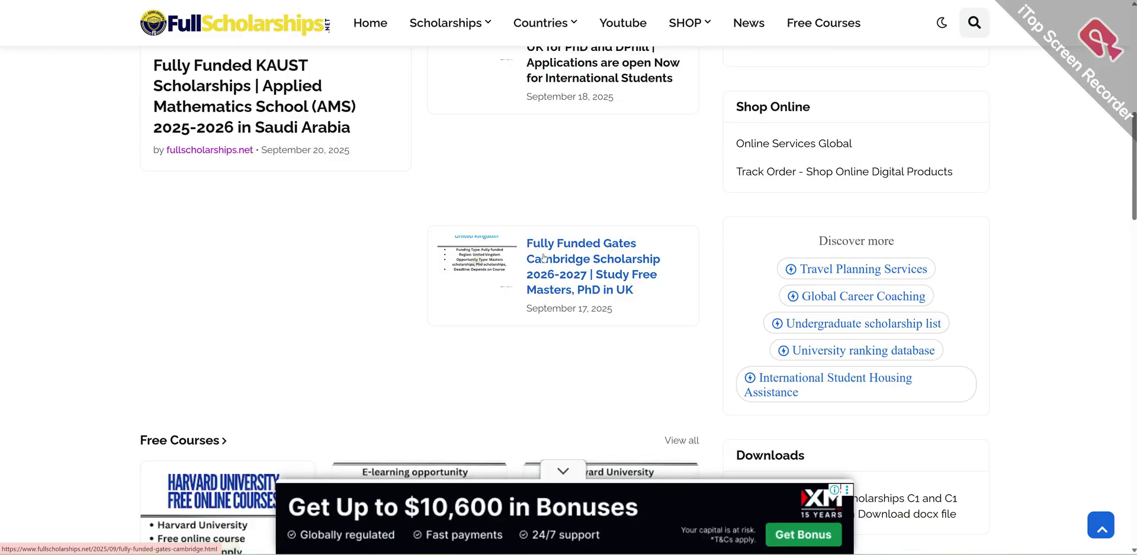
pyautogui.scroll(-4, 542, 257)
pyautogui.scroll(-3, 242, 340)
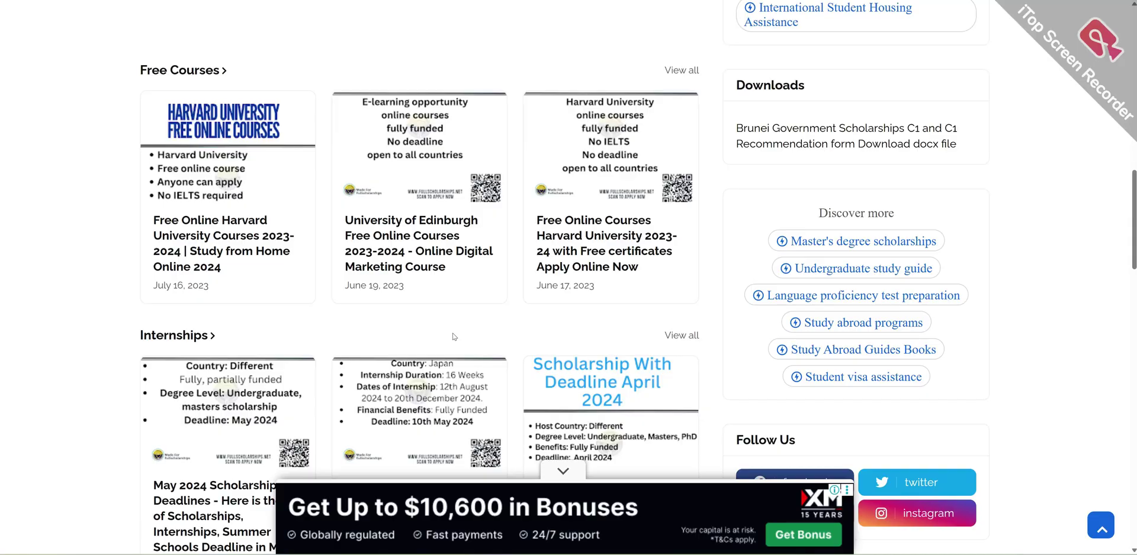
pyautogui.scroll(3, 432, 133)
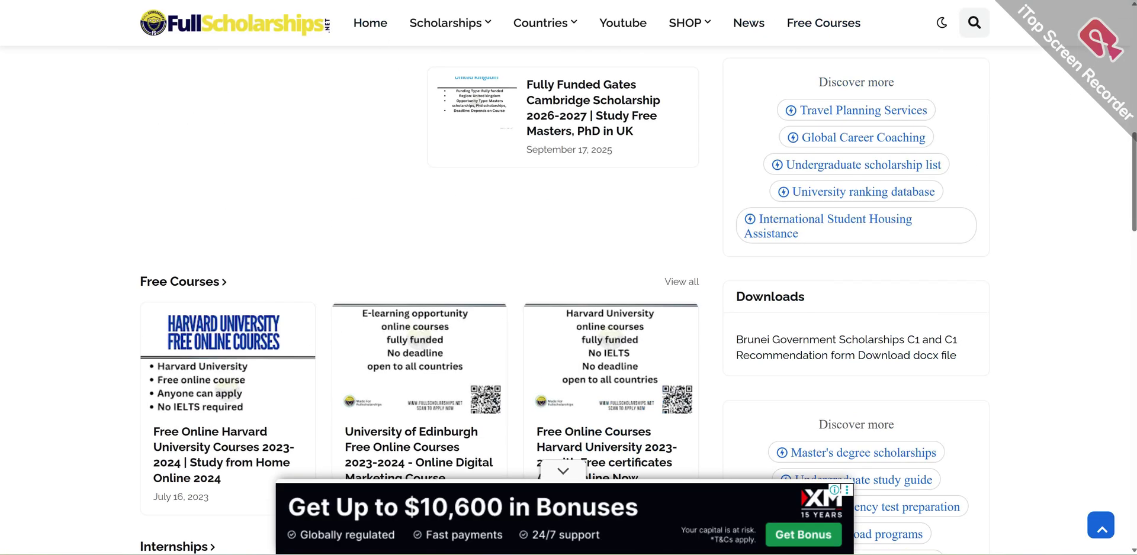
pyautogui.hotkey('ctrl', 'Tab')
pyautogui.moveTo(680, 365)
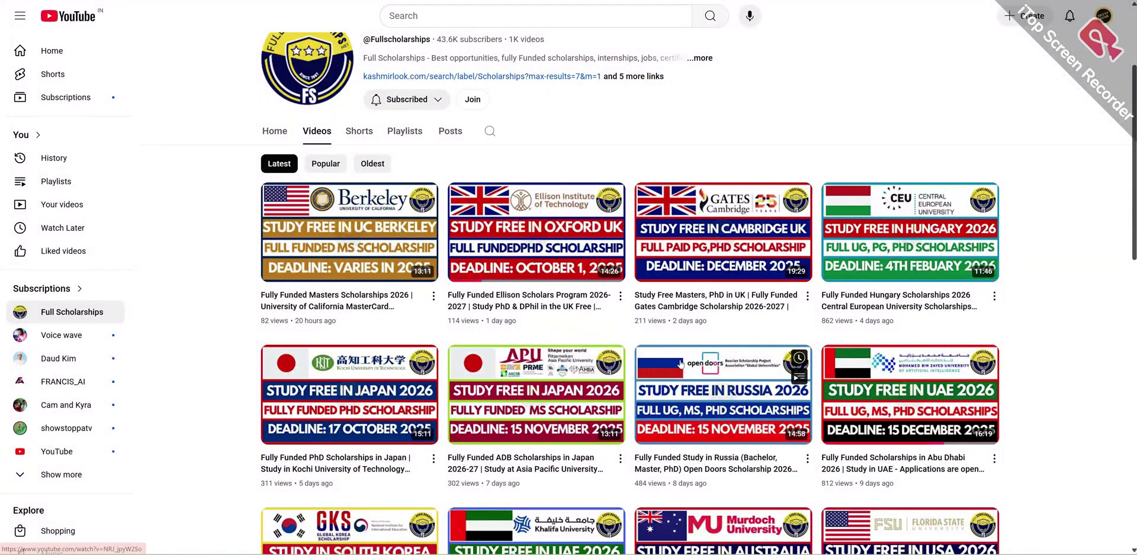